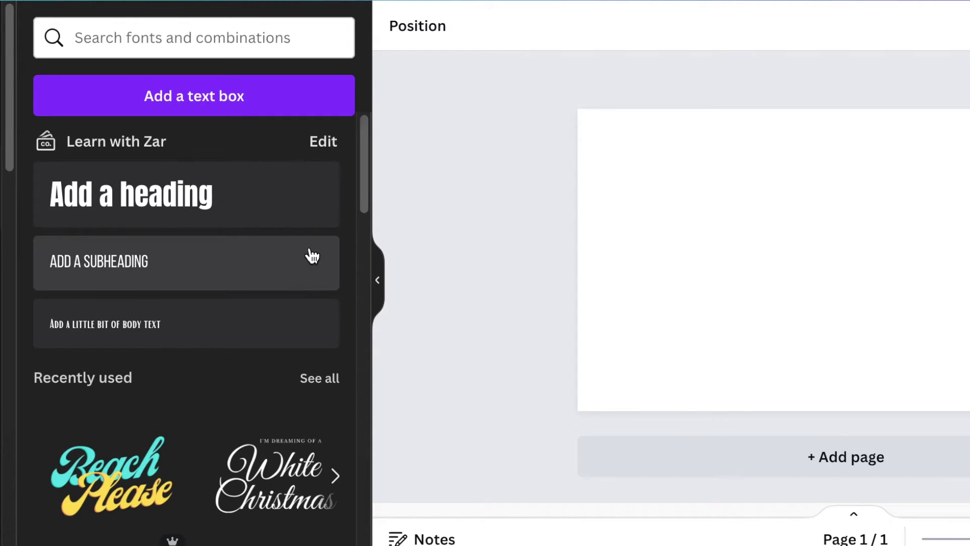
- Add an 'Add a heading' text box to the blank page and bring up its font options
click(212, 195)
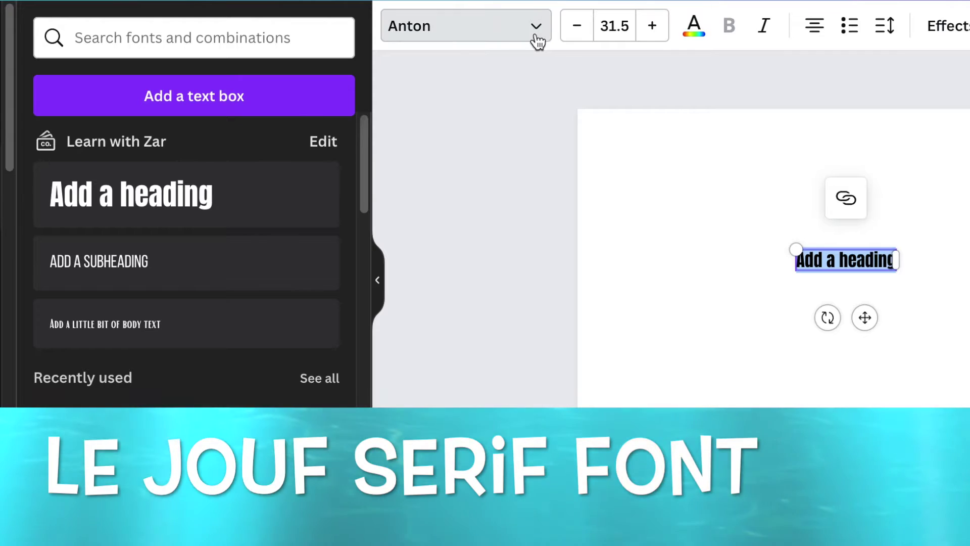
click(537, 42)
- Set the heading to Le Jour Serif, type K, and enlarge it into a big letter
click(114, 237)
text(le jouf serif)
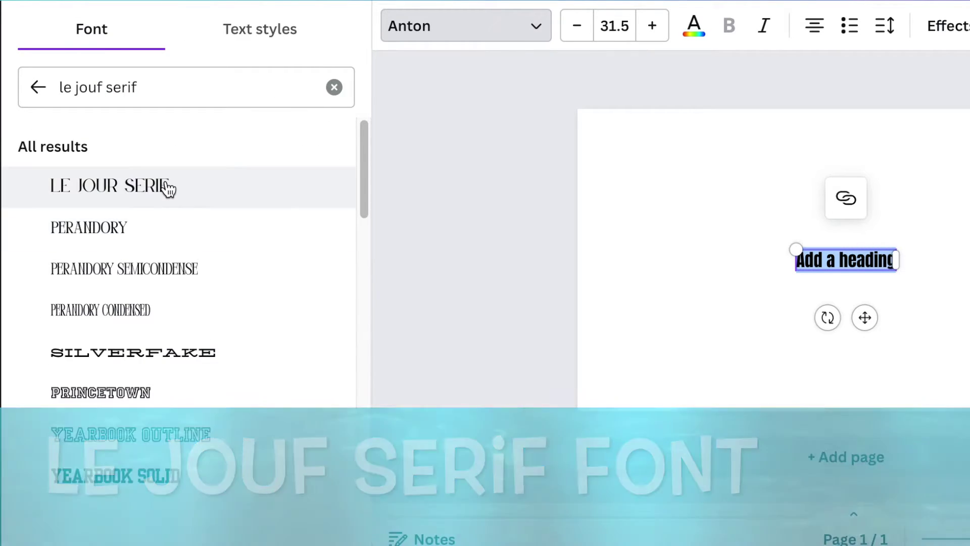
click(168, 189)
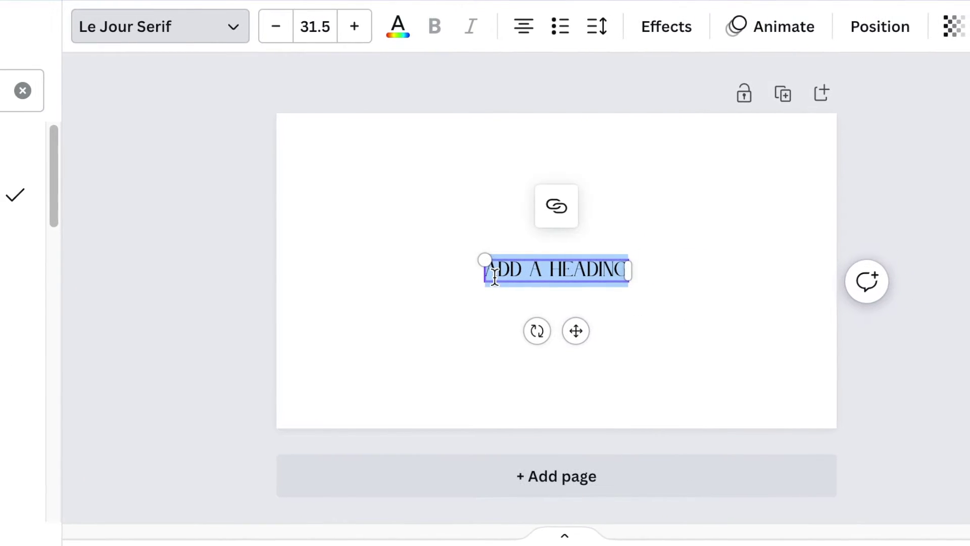
text(K)
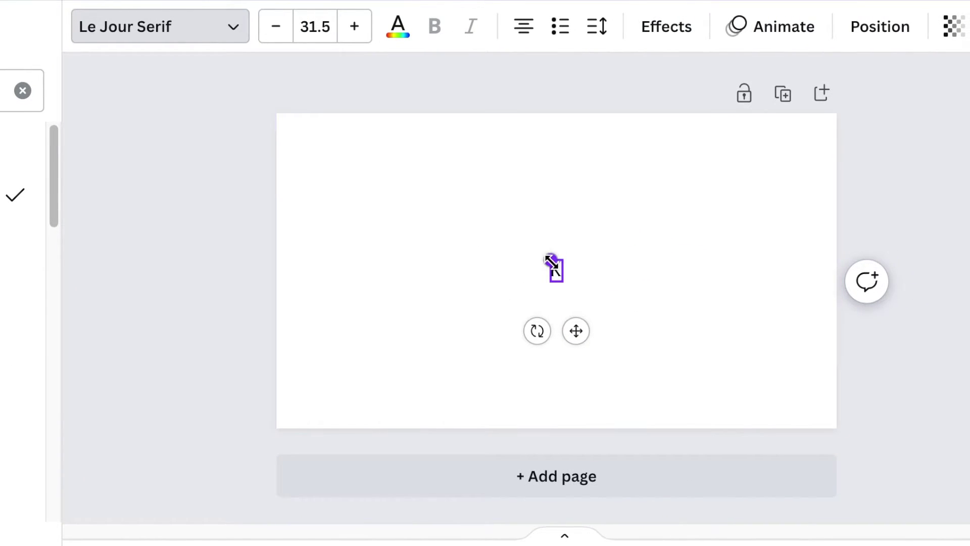
drag(551, 260, 608, 379)
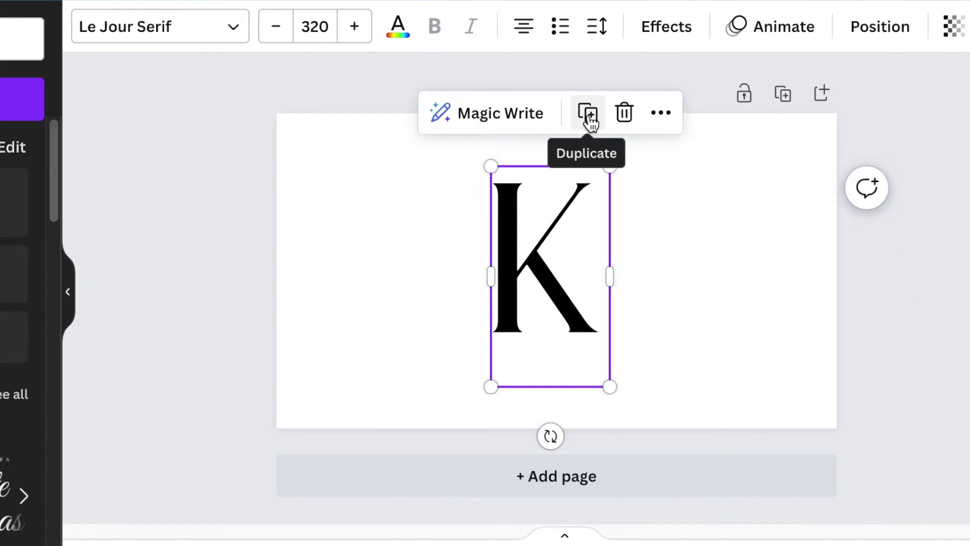
- Duplicate the K, change the copy to I, and position it beside the K
click(590, 122)
drag(615, 236, 674, 236)
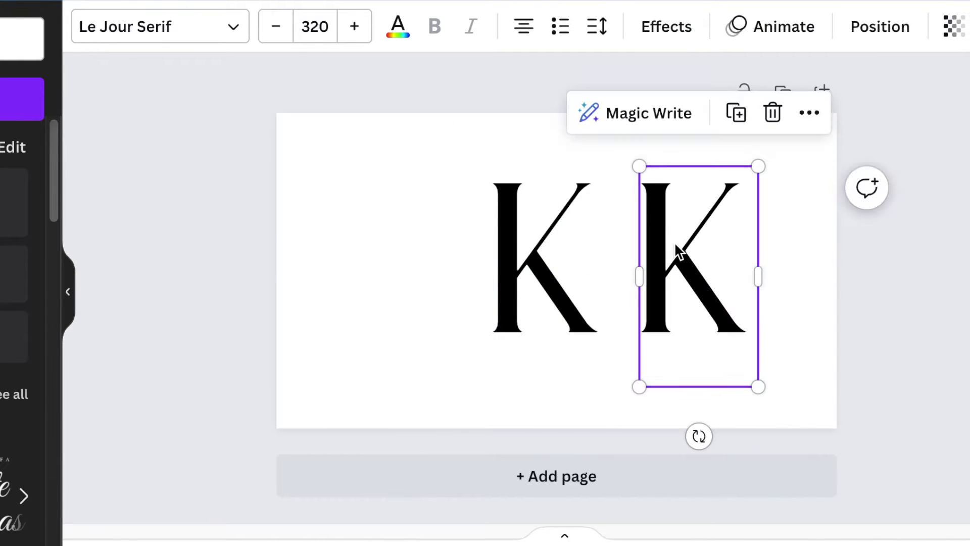
double_click(675, 242)
text(I)
mouse_move(718, 435)
mouse_down()
mouse_move(540, 436)
mouse_move(731, 438)
mouse_up()
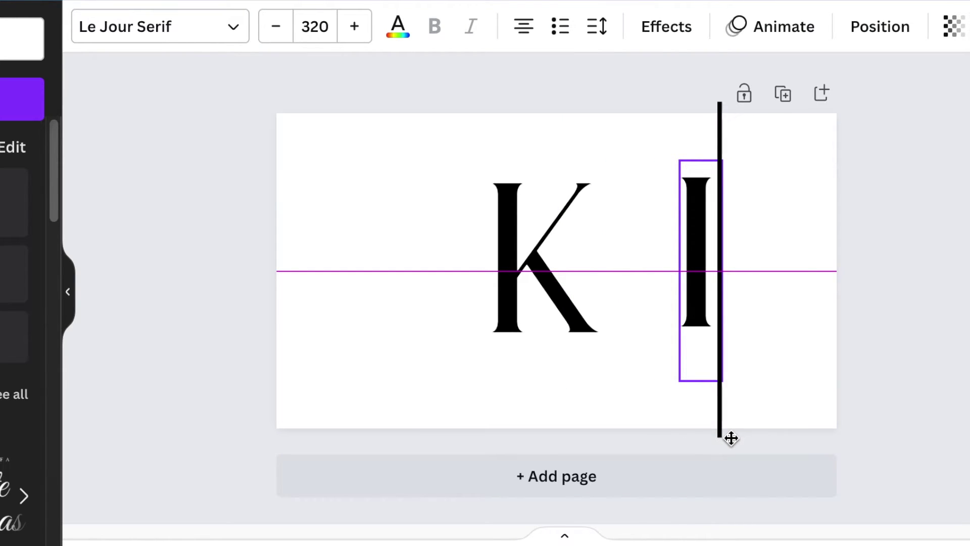
click(677, 328)
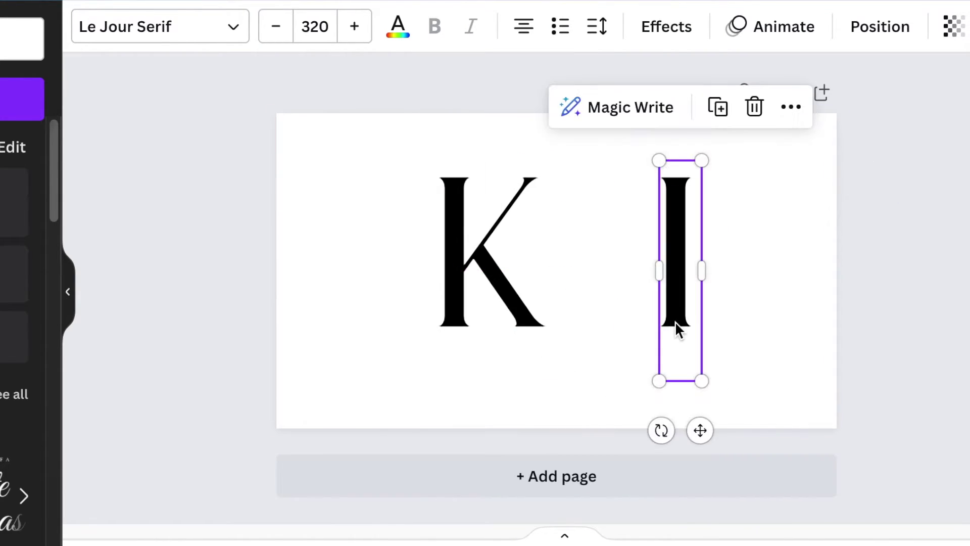
click(525, 318)
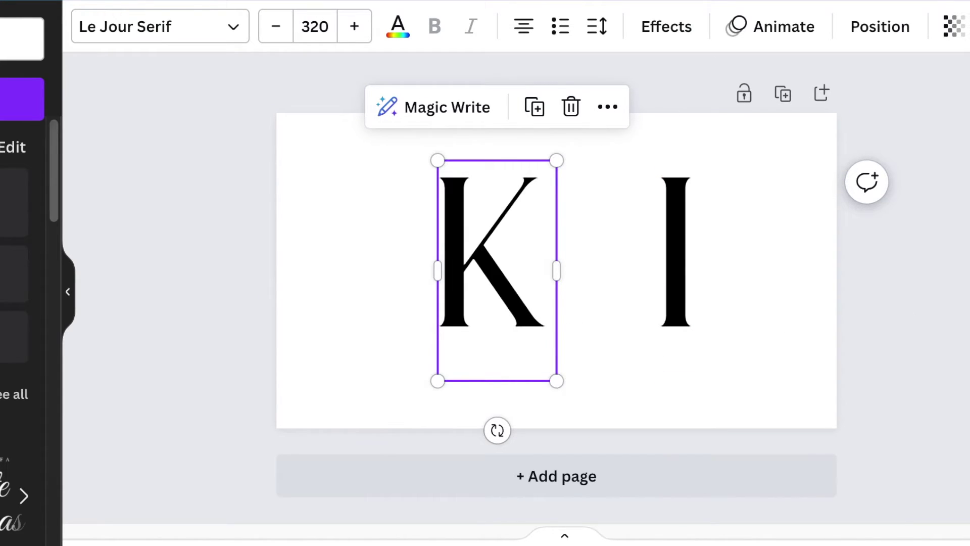
- Colour the K navy #2A4494 and the I light blue
click(398, 26)
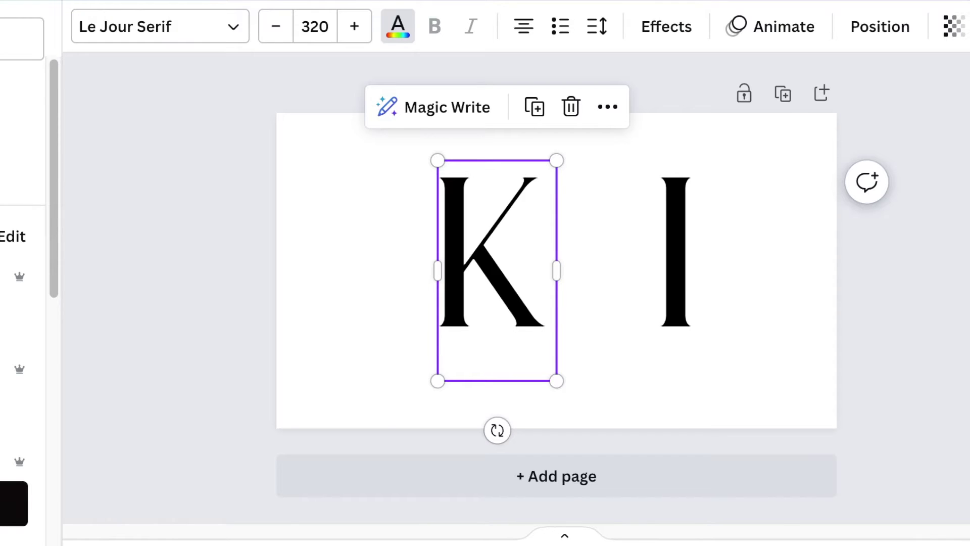
scroll(20, 303, down, 5)
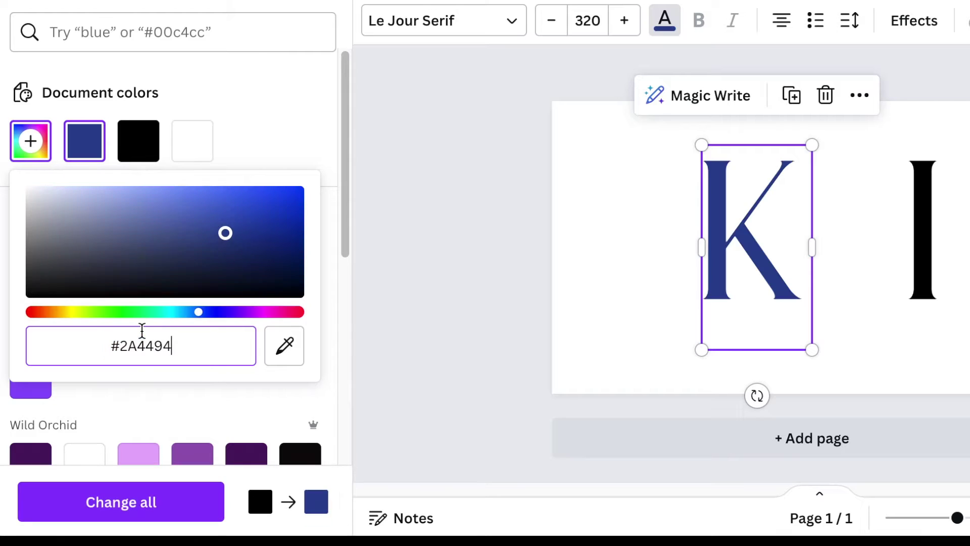
click(30, 141)
click(645, 335)
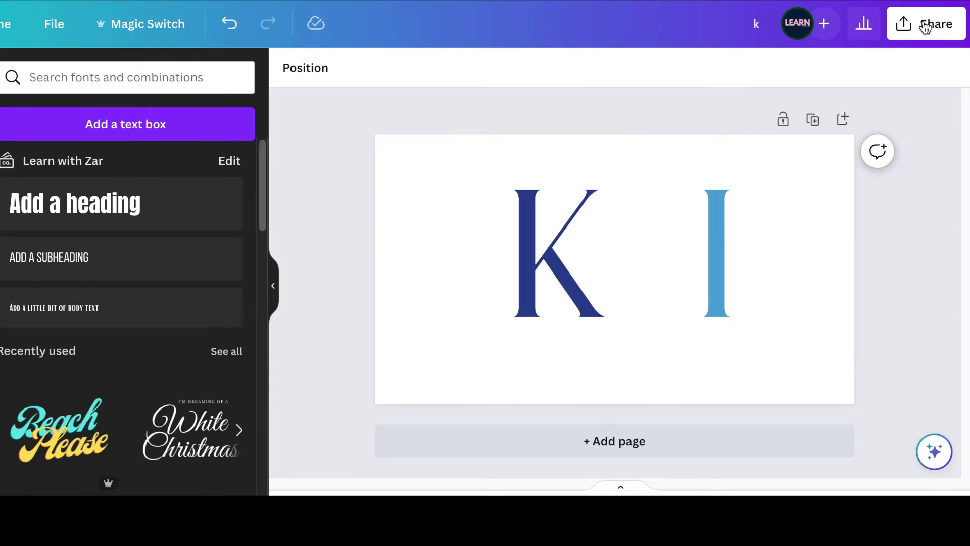
- Download the K I design as PNG file k, then return to blank Page 1
click(921, 31)
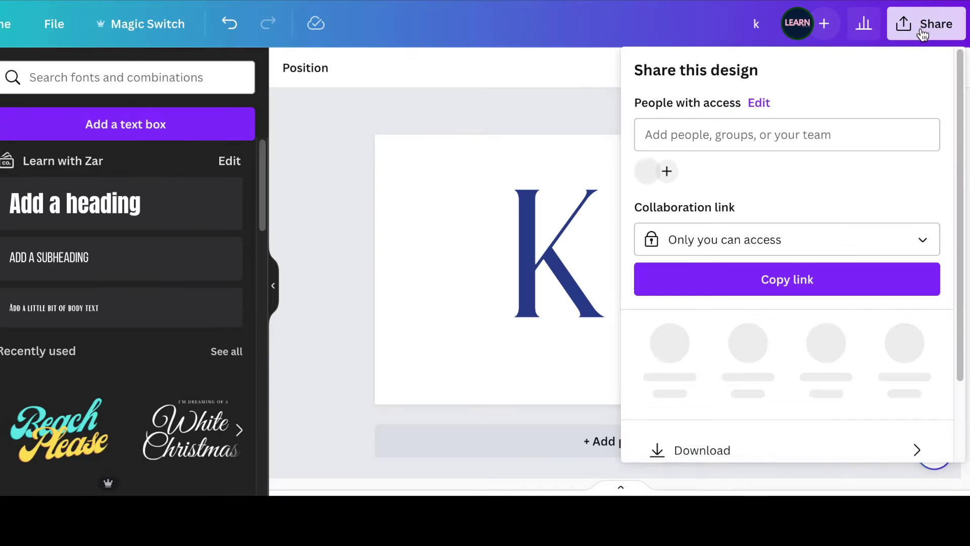
click(728, 448)
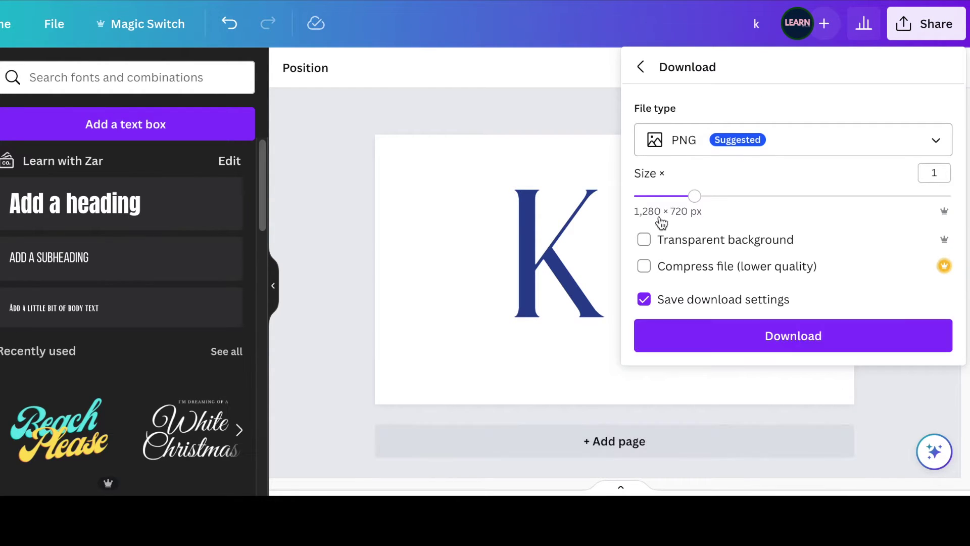
click(713, 323)
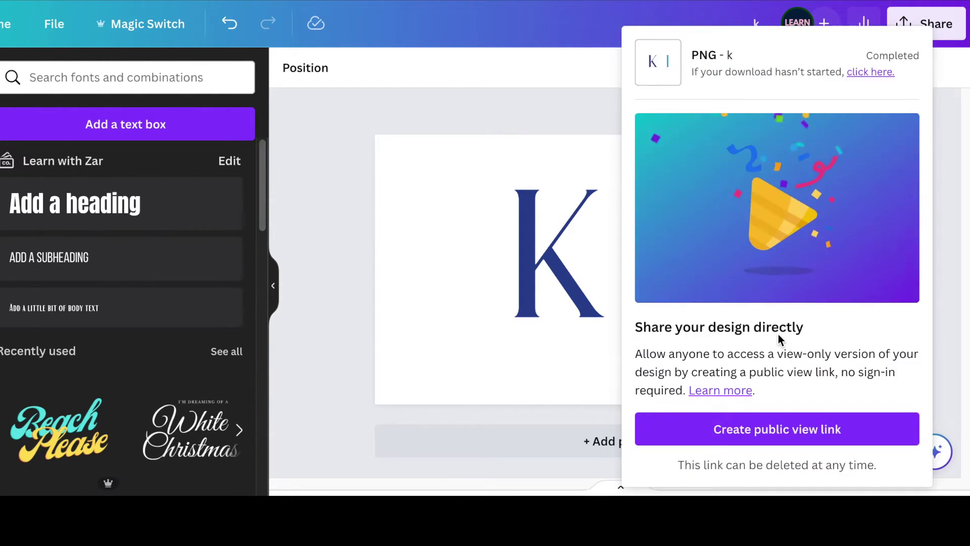
scroll(657, 202, up, 5)
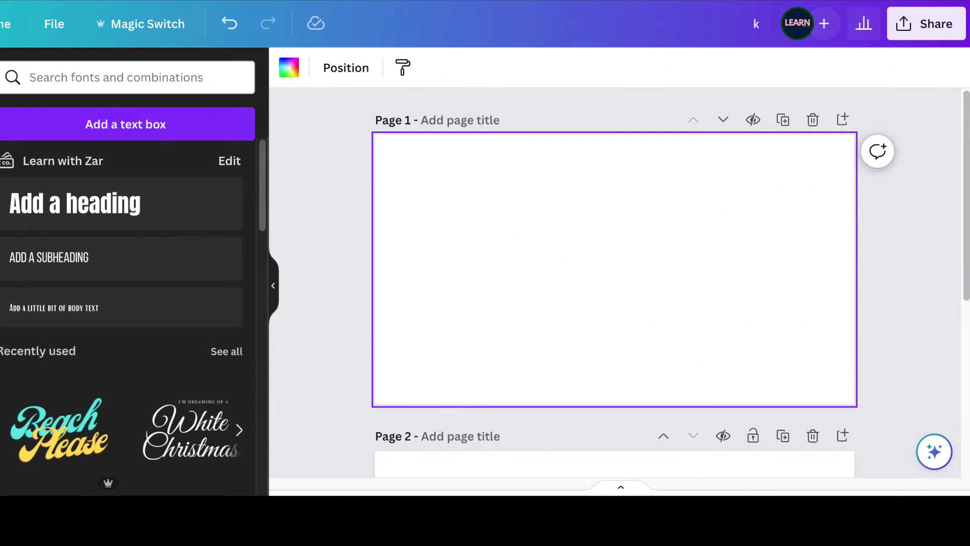
- Upload k.png, place it enlarged on Page 1, and crop it to only the K
drag(661, 47, 132, 299)
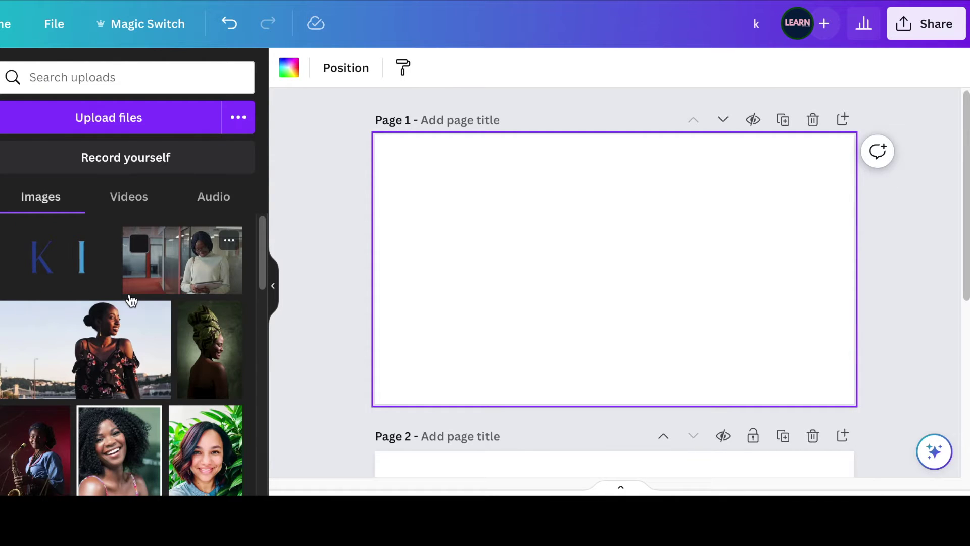
click(130, 296)
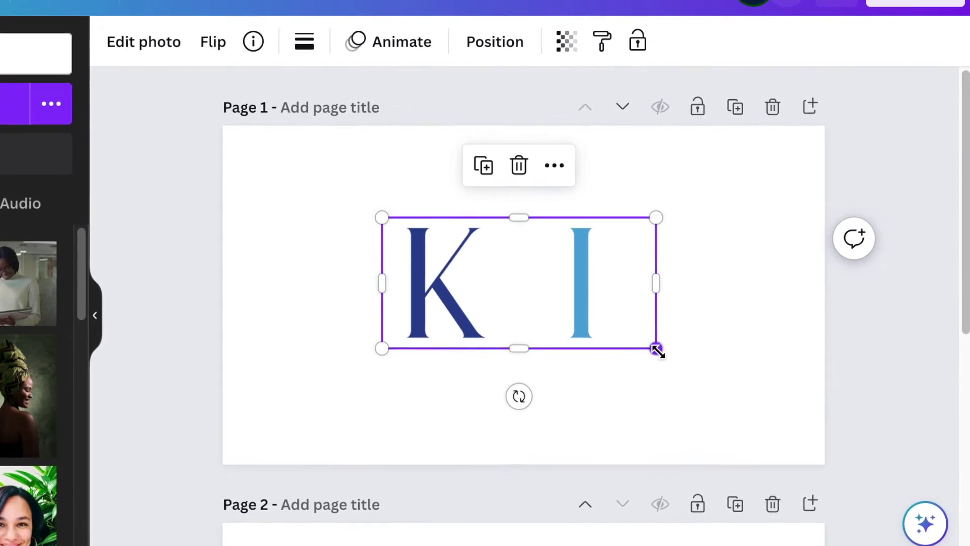
drag(700, 326, 705, 329)
drag(650, 369, 712, 437)
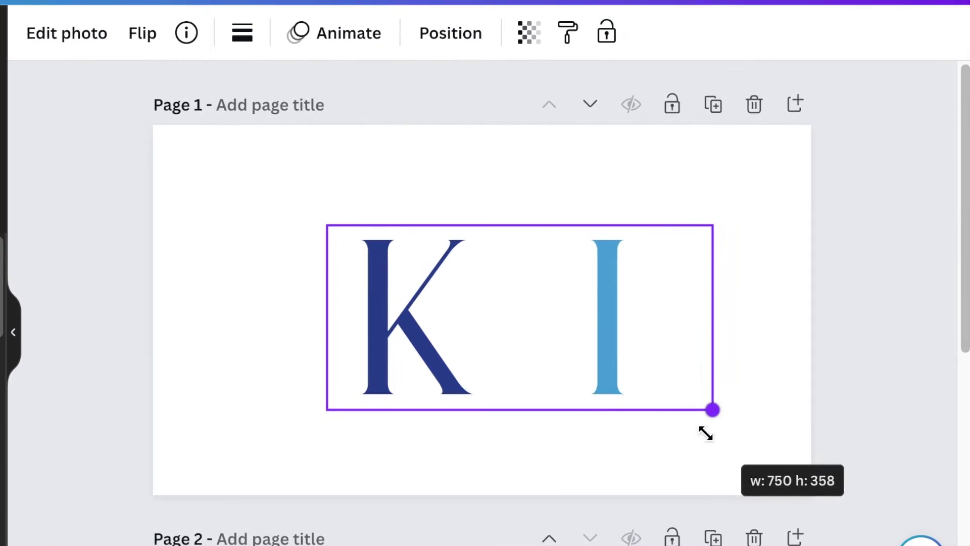
drag(697, 305, 485, 284)
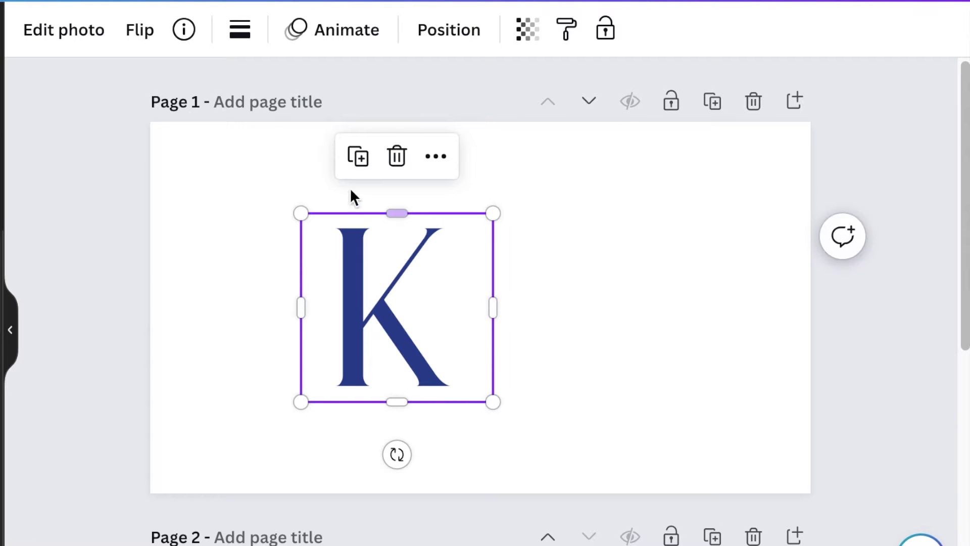
click(358, 156)
- Move one K copy aside and crop the other down to the K's lower legs
drag(439, 324, 746, 288)
click(390, 301)
drag(490, 301, 484, 300)
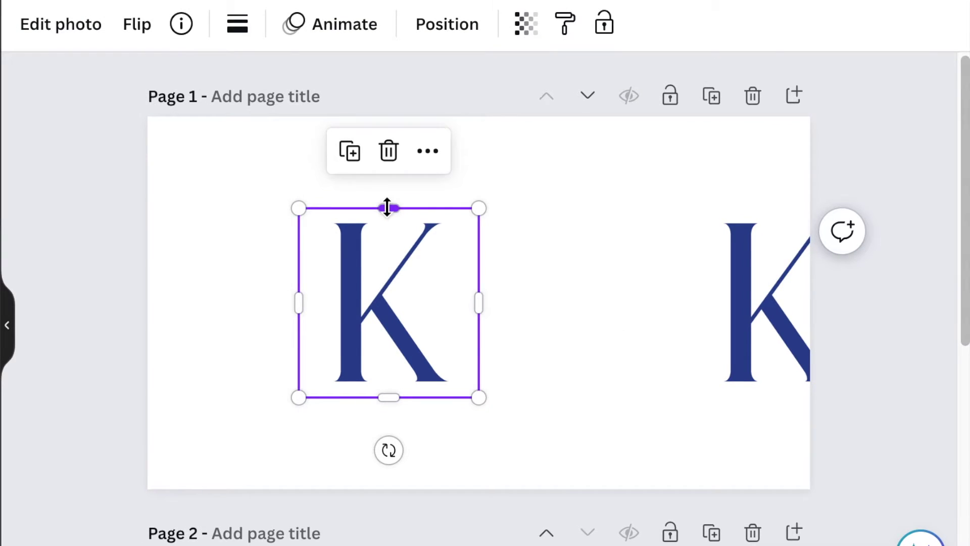
mouse_move(387, 207)
mouse_down()
mouse_move(387, 357)
mouse_move(272, 411)
mouse_up()
click(516, 437)
- Crop the other copy to just the blue I, stack it above the legs, and shorten it
drag(706, 311, 472, 287)
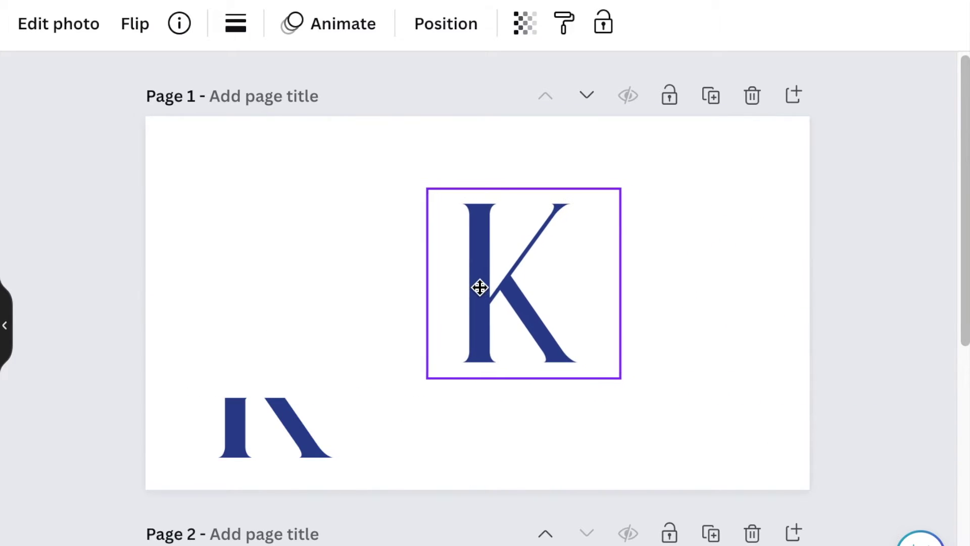
drag(655, 284, 773, 284)
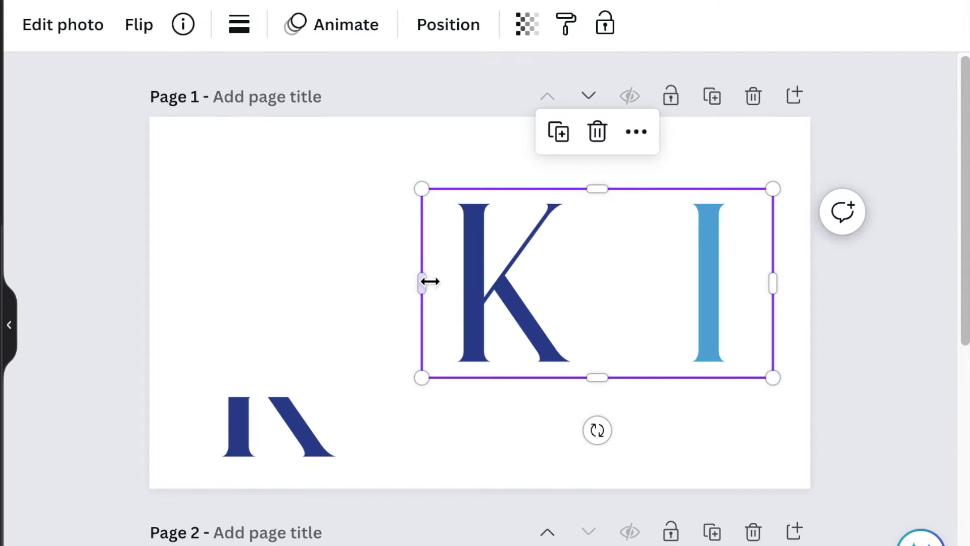
drag(427, 282, 672, 309)
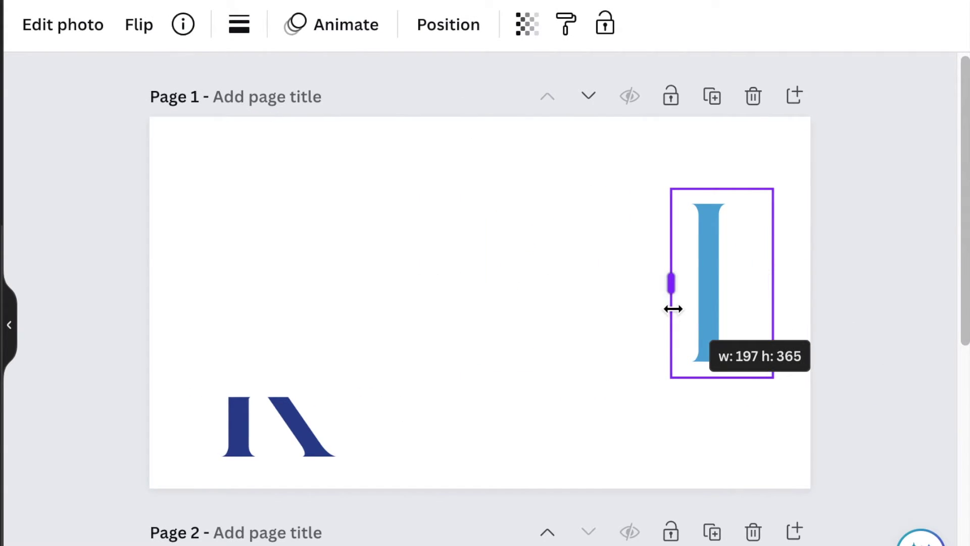
mouse_move(708, 309)
mouse_down()
mouse_move(234, 362)
mouse_move(238, 414)
mouse_up()
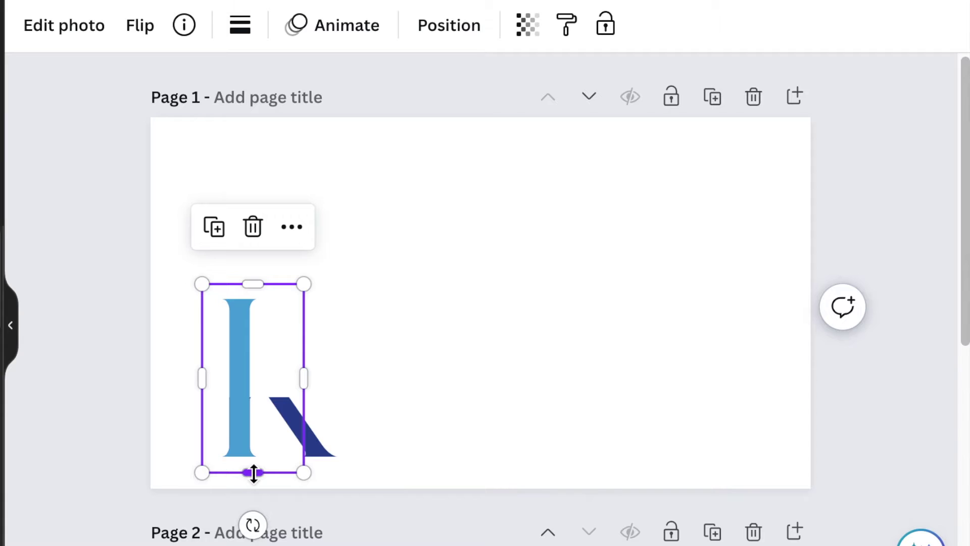
drag(254, 472, 262, 369)
- Group the I and K-leg pieces and set the group against the bottom-left edge
click(557, 449)
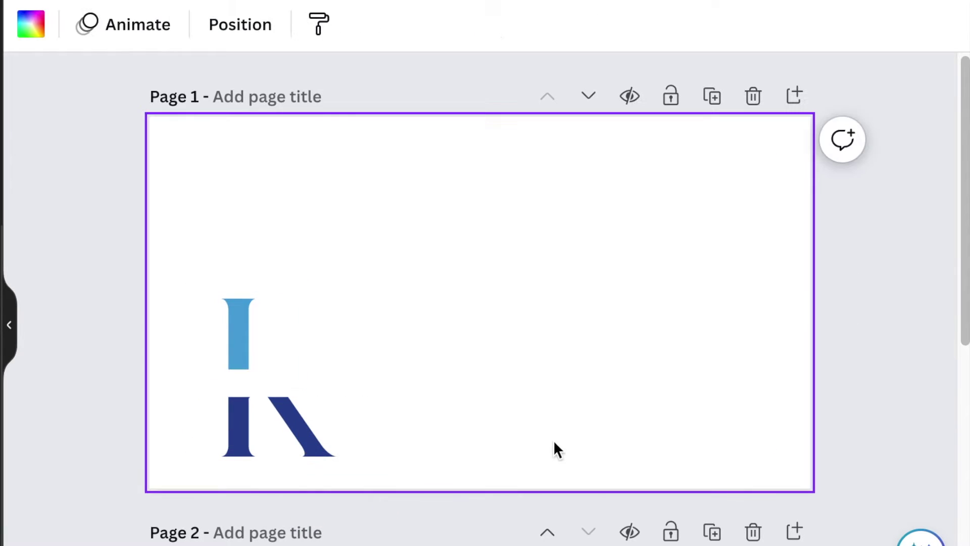
drag(122, 239, 353, 480)
click(217, 226)
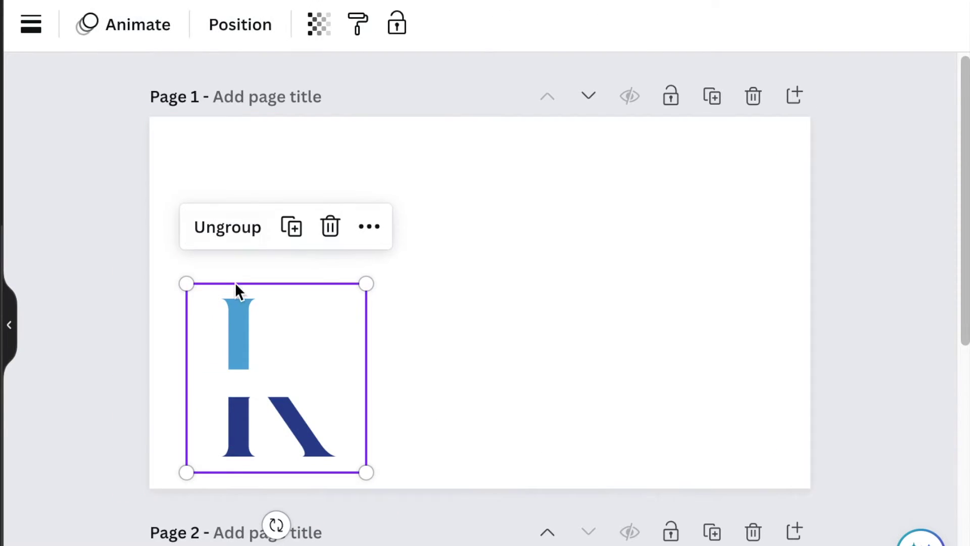
drag(283, 338, 231, 351)
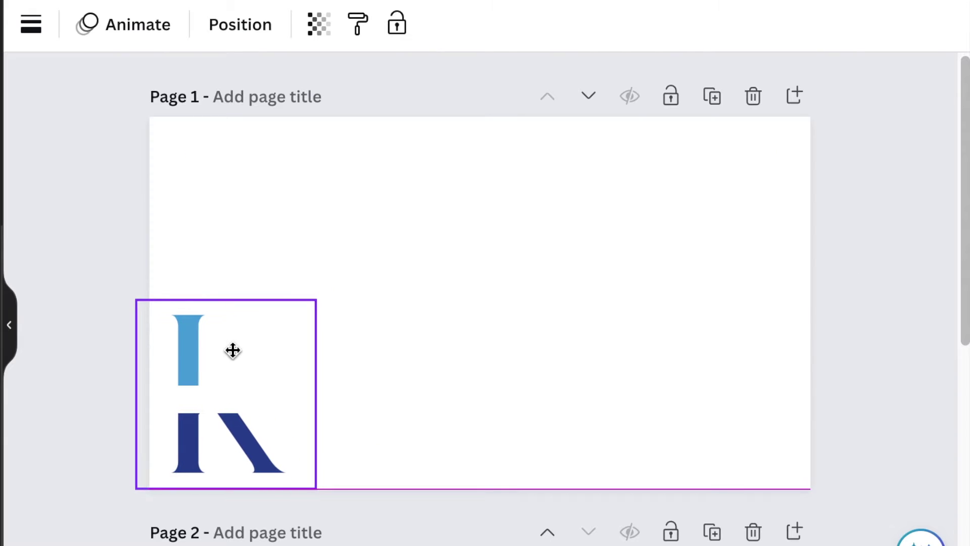
click(245, 158)
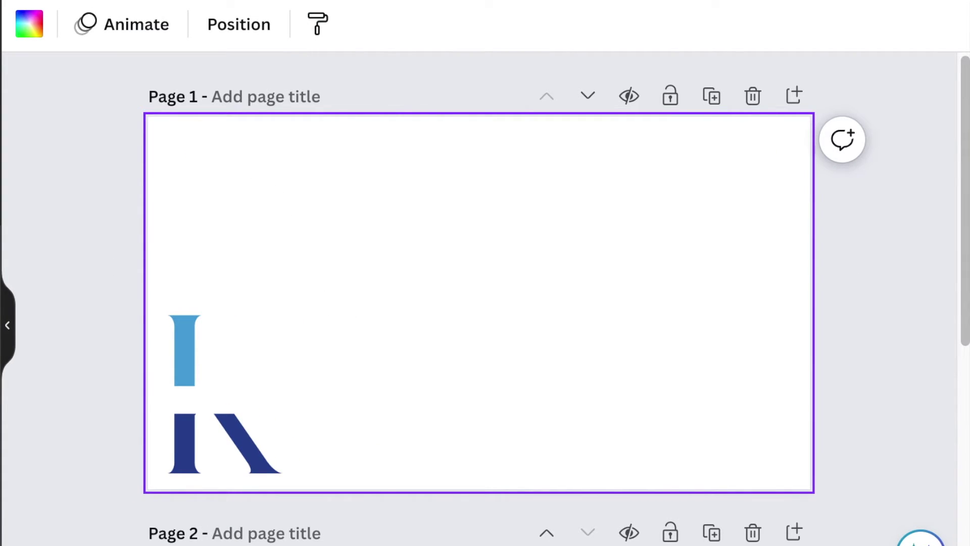
- Add a circle, move it up-right, and narrow it into a tall ellipse
key(c)
click(608, 360)
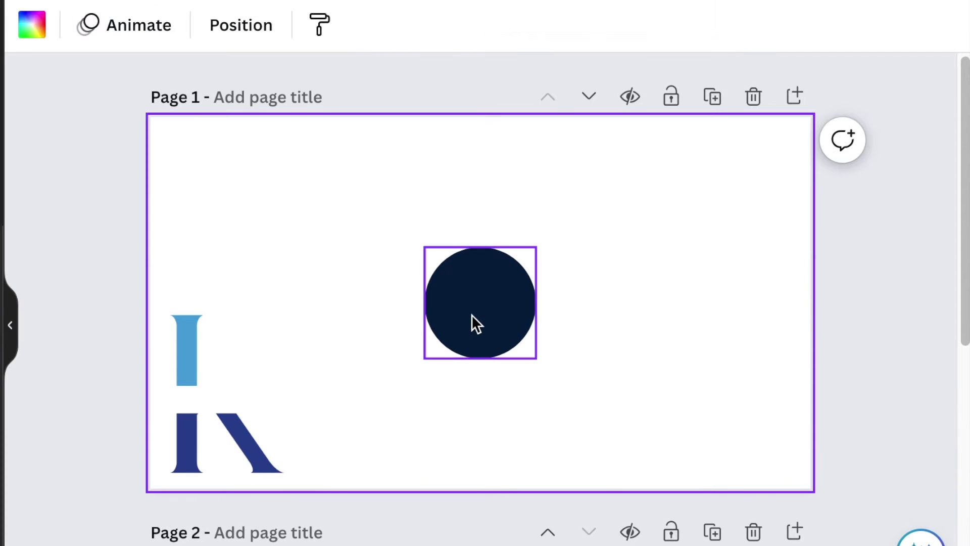
click(472, 315)
drag(494, 316, 530, 299)
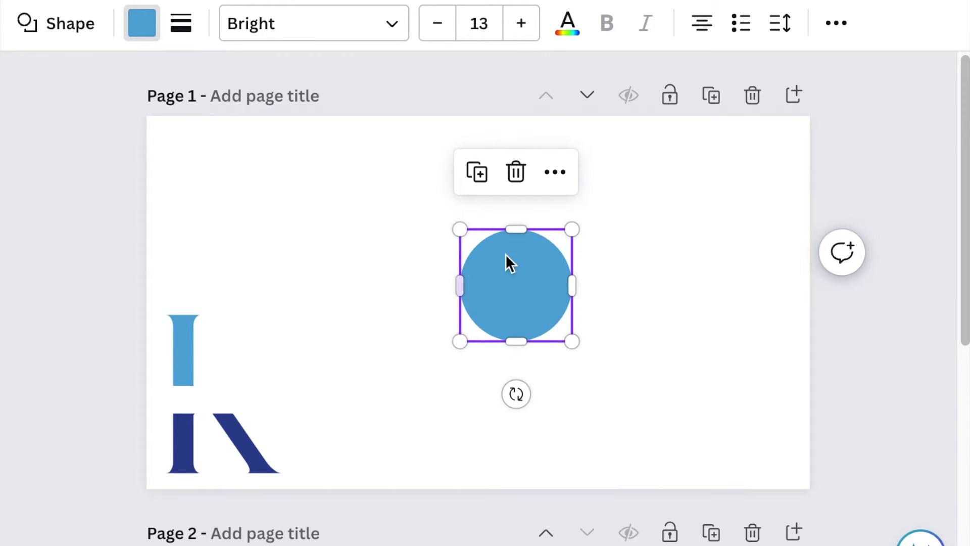
drag(572, 285, 529, 284)
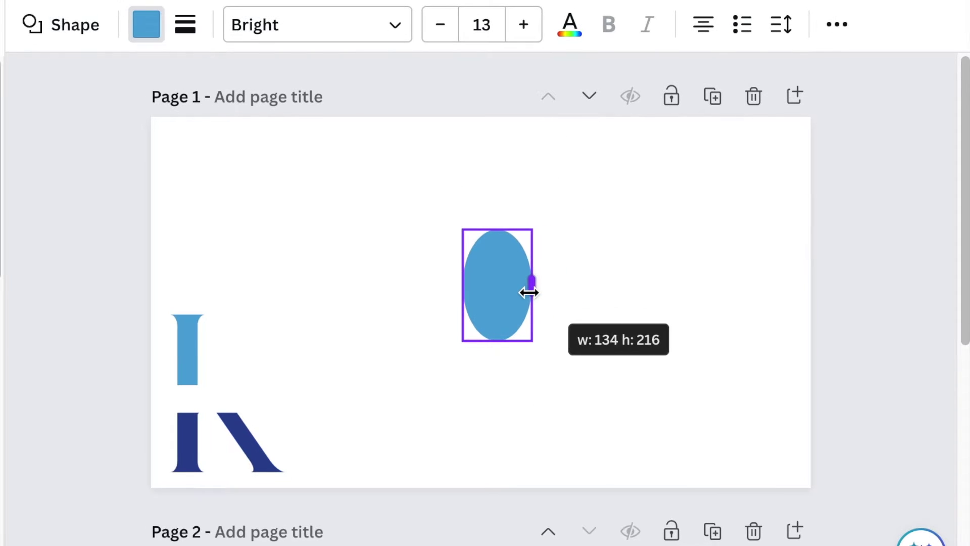
drag(495, 228, 496, 214)
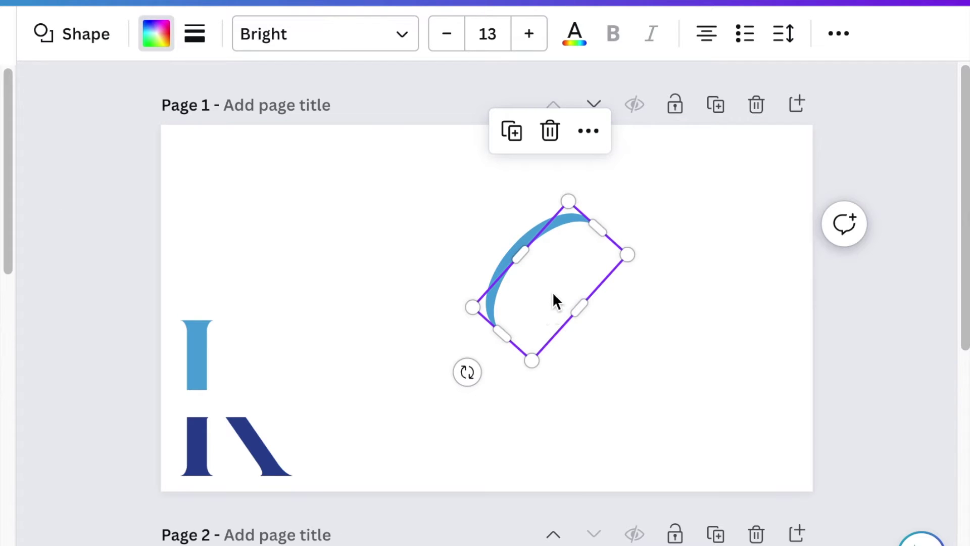
- Shift and reshape the white cut-out ellipse to carve a thin light-blue crescent
drag(548, 271, 527, 270)
scroll(471, 302, up, 2)
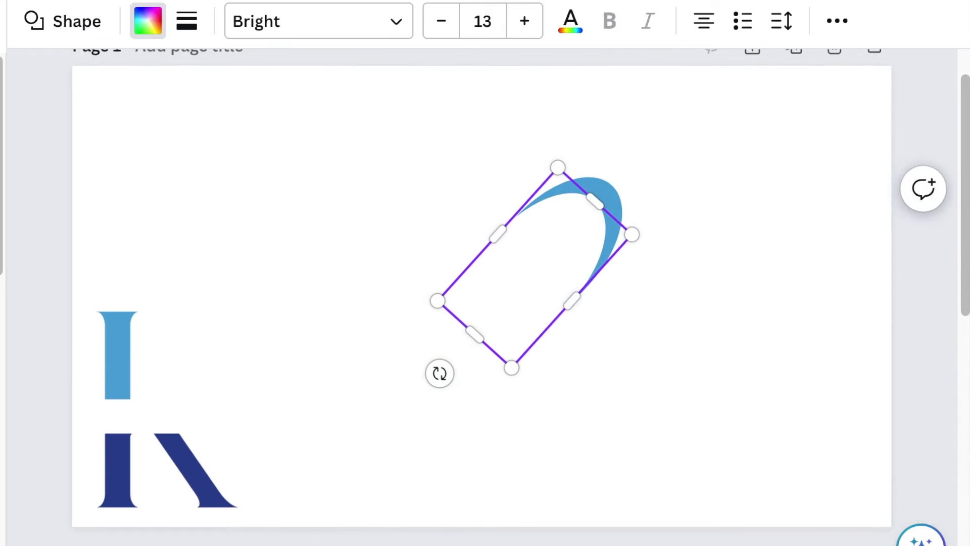
scroll(472, 302, up, 2)
scroll(472, 302, up, 1)
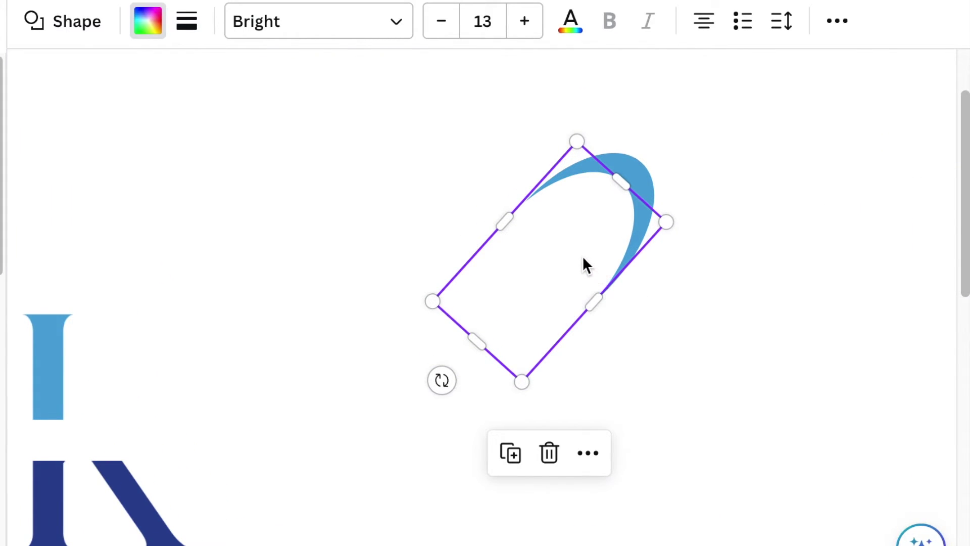
drag(594, 302, 601, 288)
- Duplicate Page 1 as a new page, then delete the I and K letters from Page 1
click(715, 385)
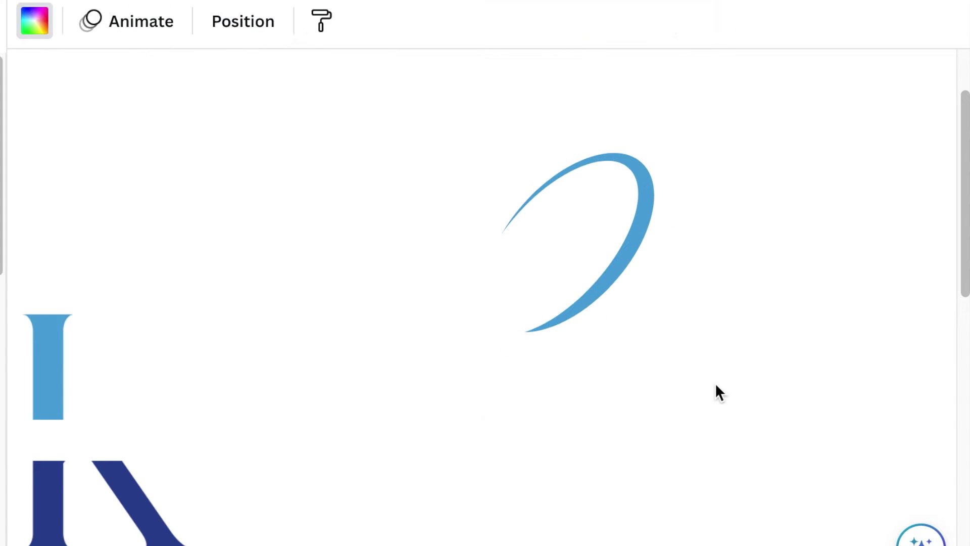
scroll(659, 438, down, 3)
scroll(719, 309, down, 2)
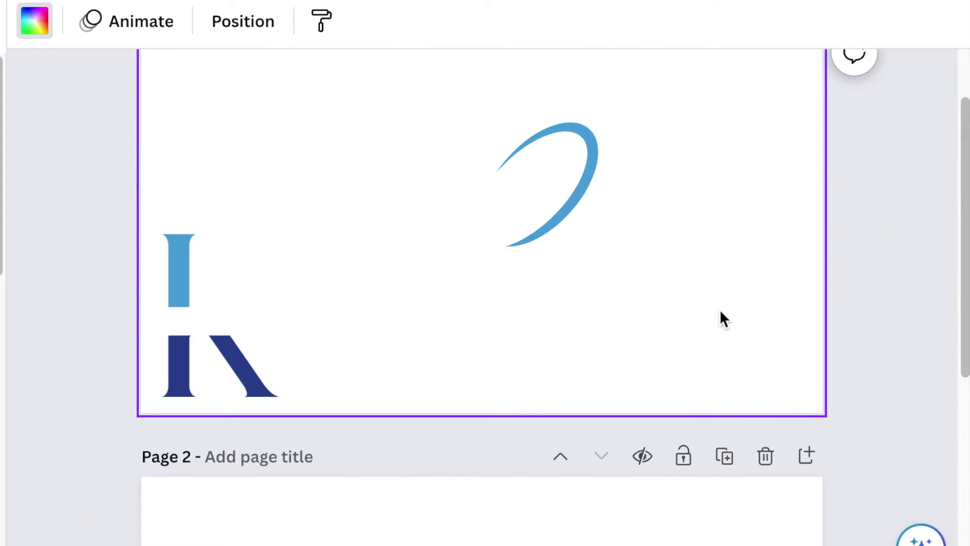
scroll(719, 310, down, 1)
scroll(719, 309, up, 2)
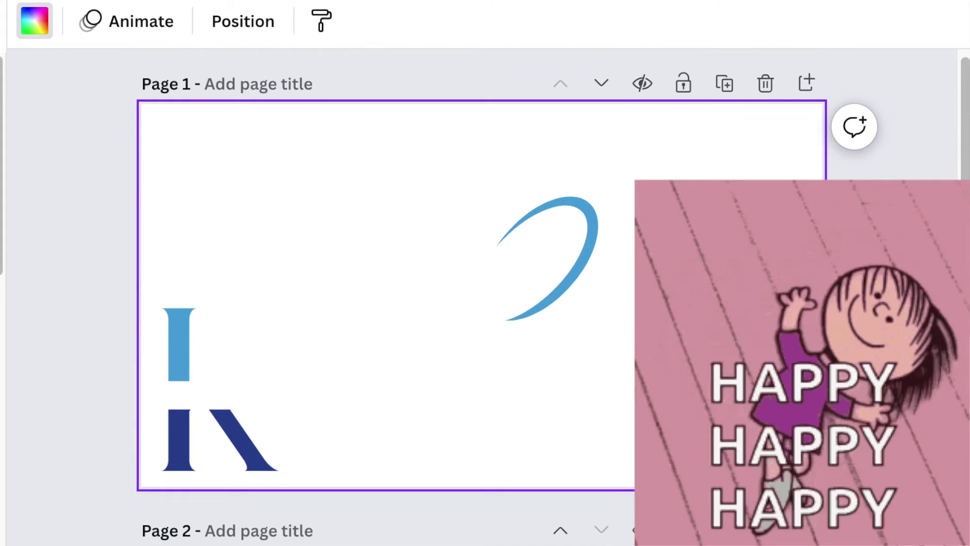
click(728, 87)
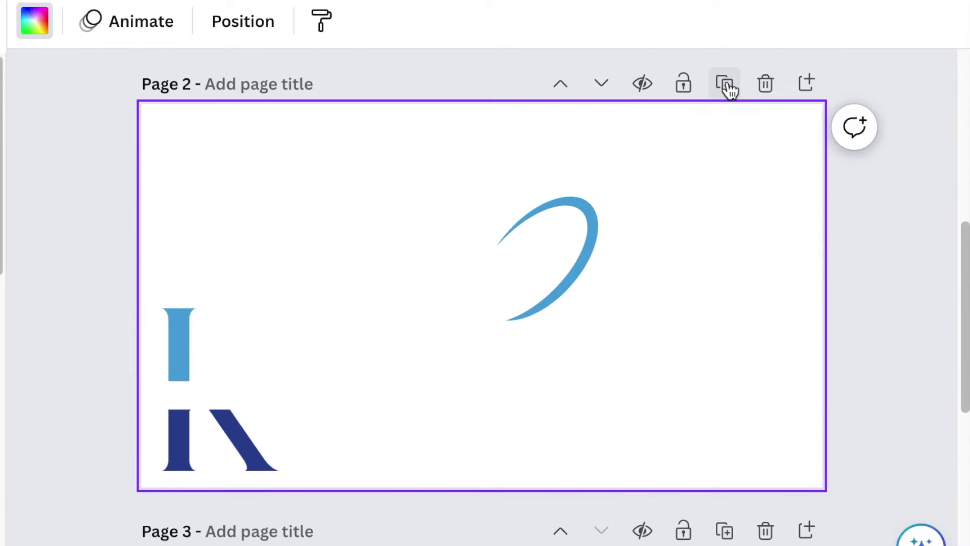
scroll(444, 329, up, 4)
scroll(113, 277, up, 2)
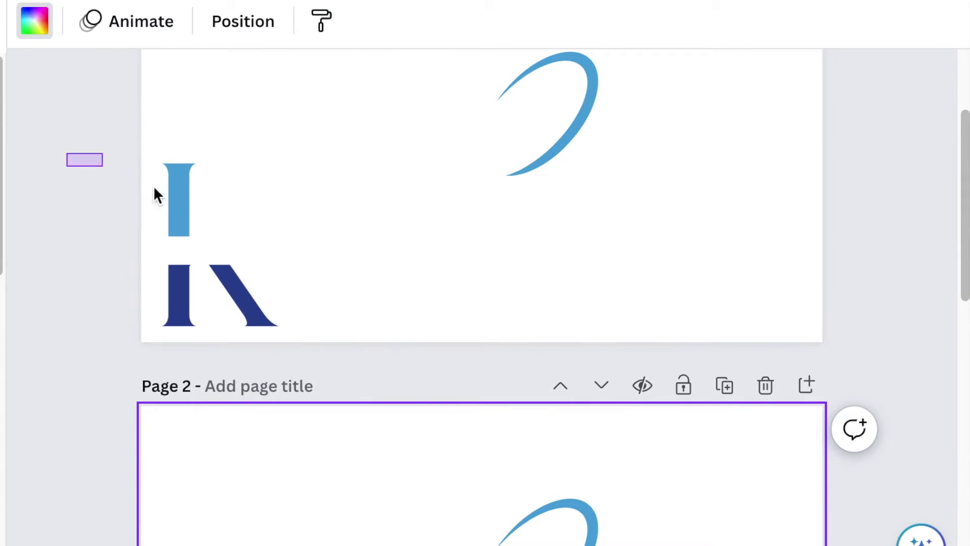
drag(154, 188, 266, 339)
key(Delete)
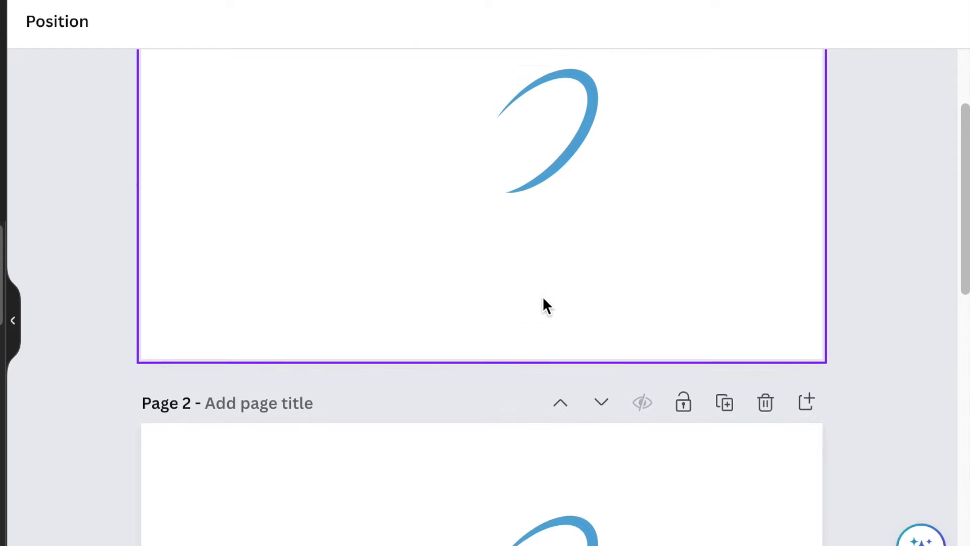
- Group the swoosh parts and place a duplicate swoosh to the right
mouse_move(686, 144)
mouse_down()
mouse_move(544, 126)
mouse_move(237, 149)
mouse_up()
click(172, 345)
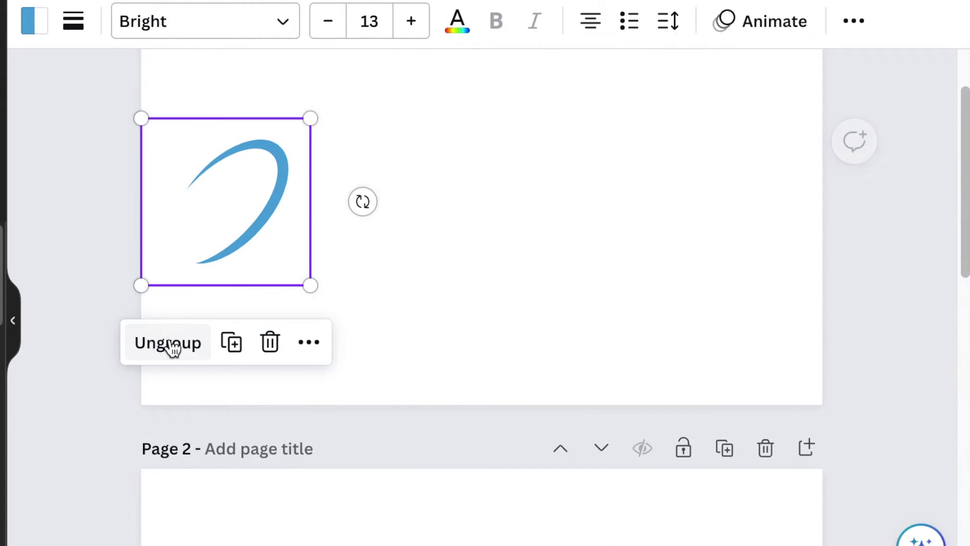
click(234, 342)
mouse_move(234, 288)
mouse_down()
mouse_move(504, 319)
mouse_move(526, 311)
mouse_up()
click(526, 311)
click(525, 255)
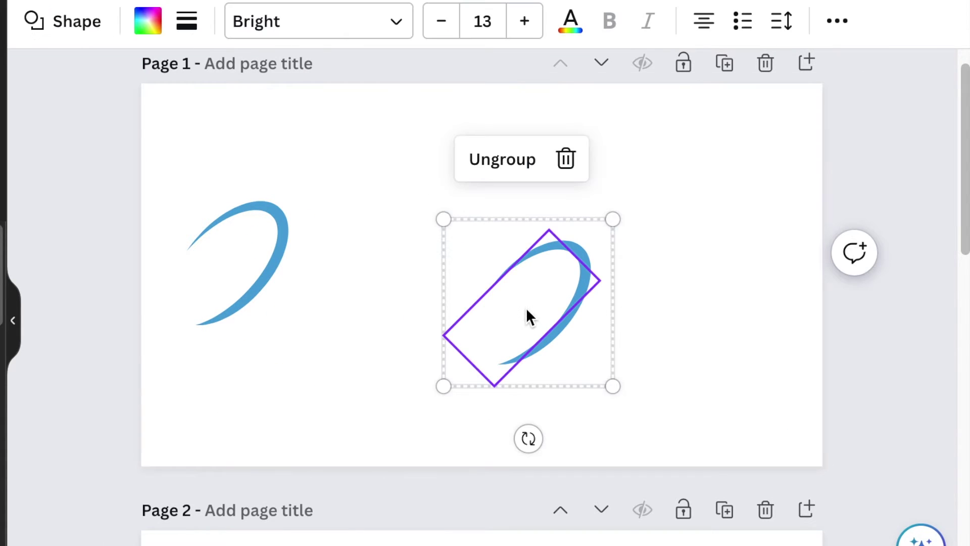
click(717, 338)
click(609, 326)
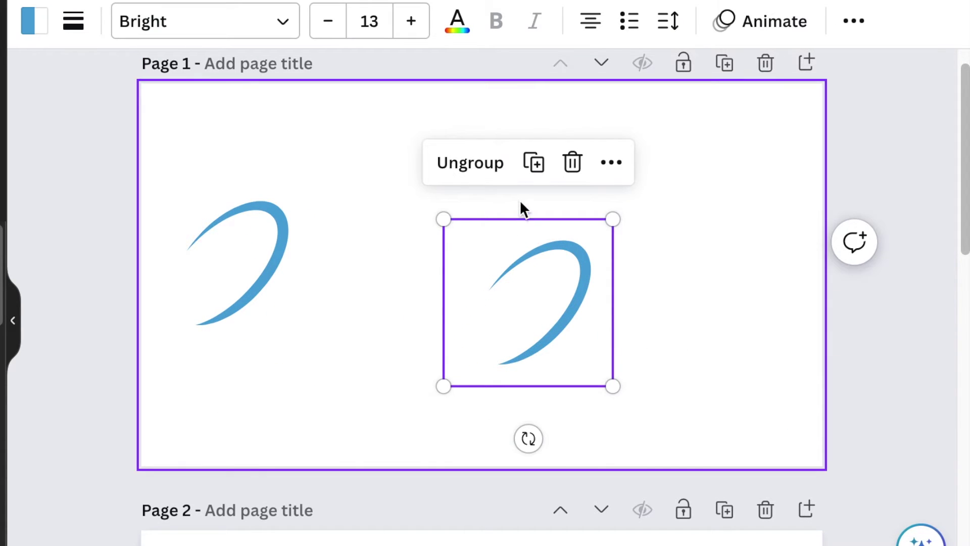
click(480, 163)
- Recolour the copy's arc dark navy and rotate the swoosh to about 177°
click(703, 331)
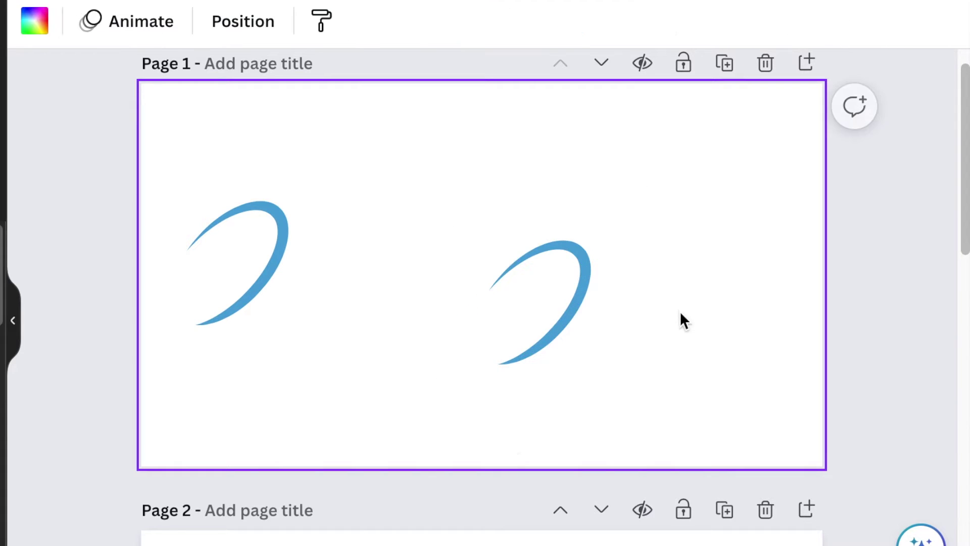
click(586, 259)
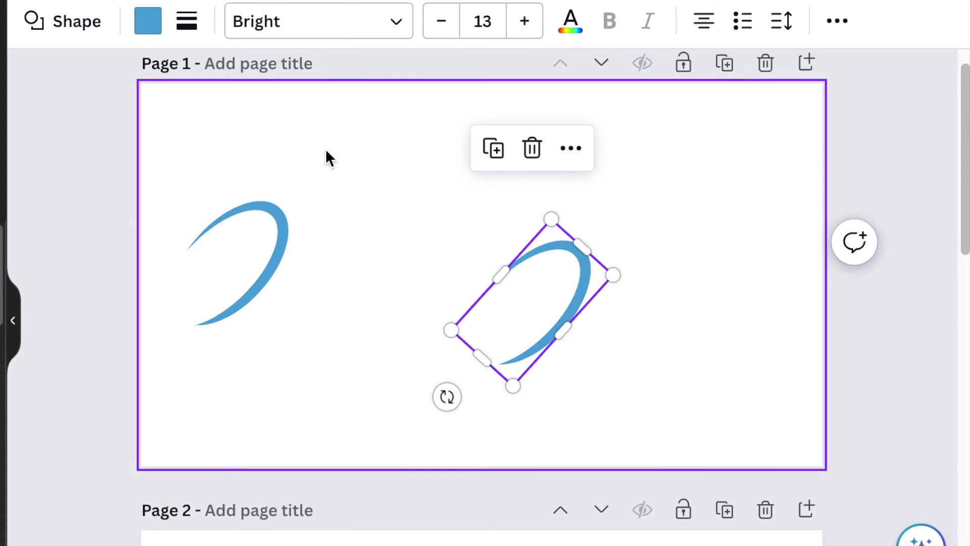
click(148, 21)
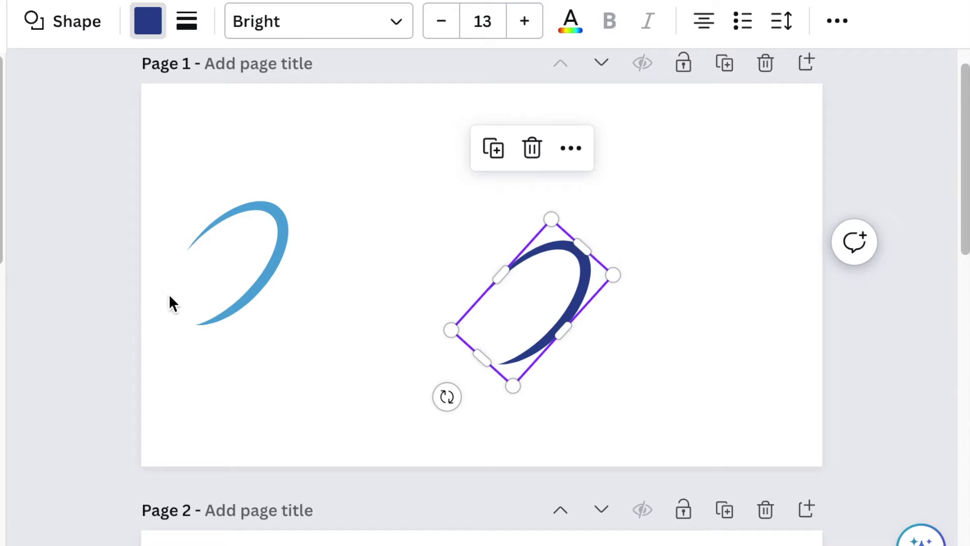
click(672, 319)
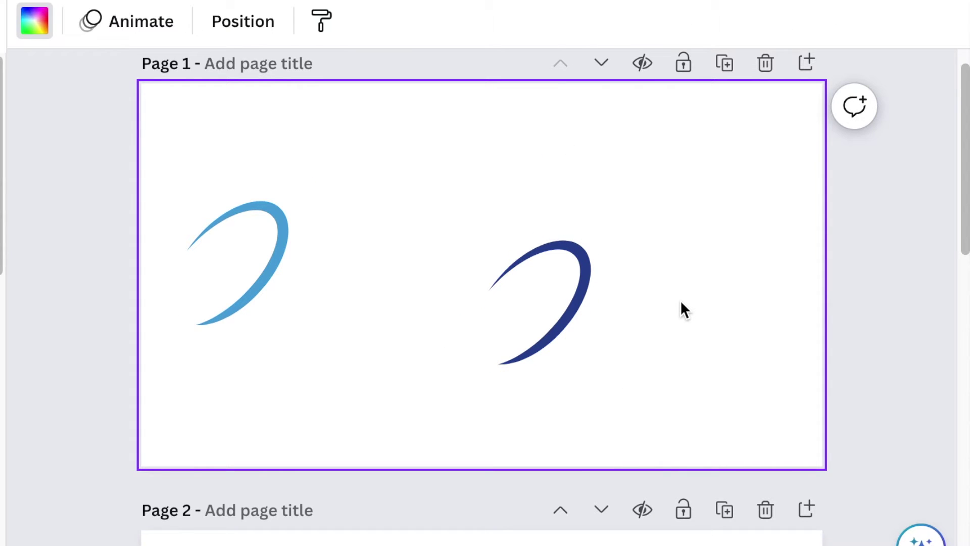
drag(632, 306, 555, 298)
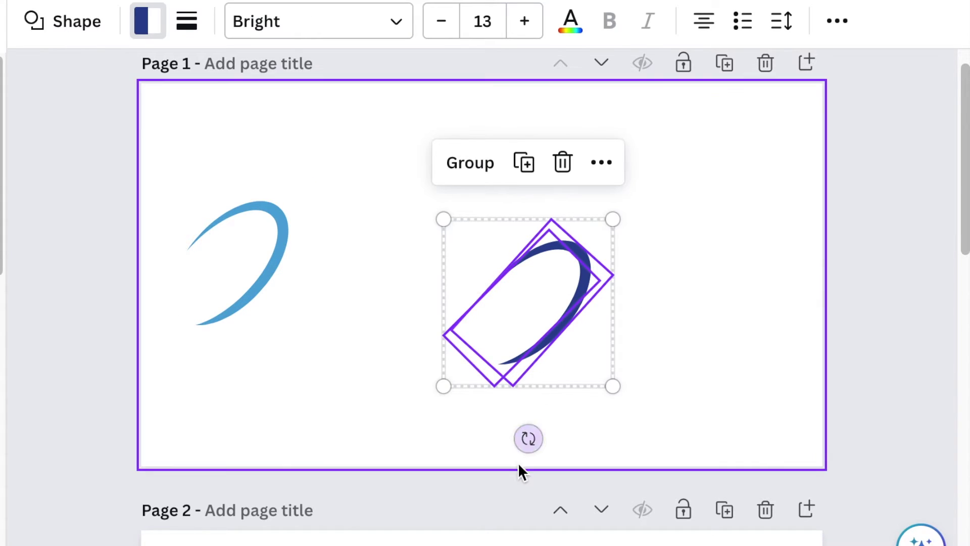
drag(528, 438, 516, 160)
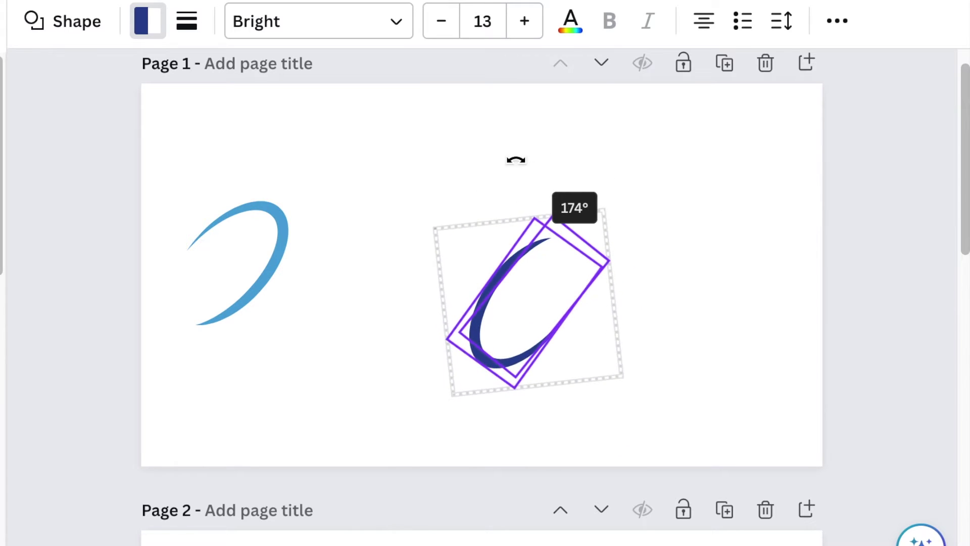
drag(516, 160, 522, 160)
- Move the white cut-out aside, then rotate the navy ellipse steeper and widen it
click(614, 386)
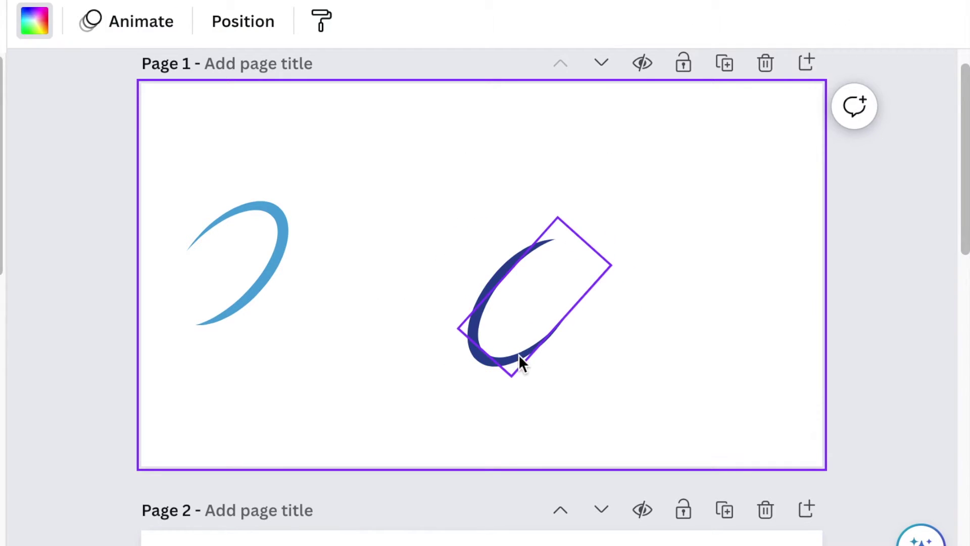
mouse_move(521, 361)
mouse_down()
mouse_move(636, 314)
mouse_move(674, 314)
mouse_up()
click(507, 328)
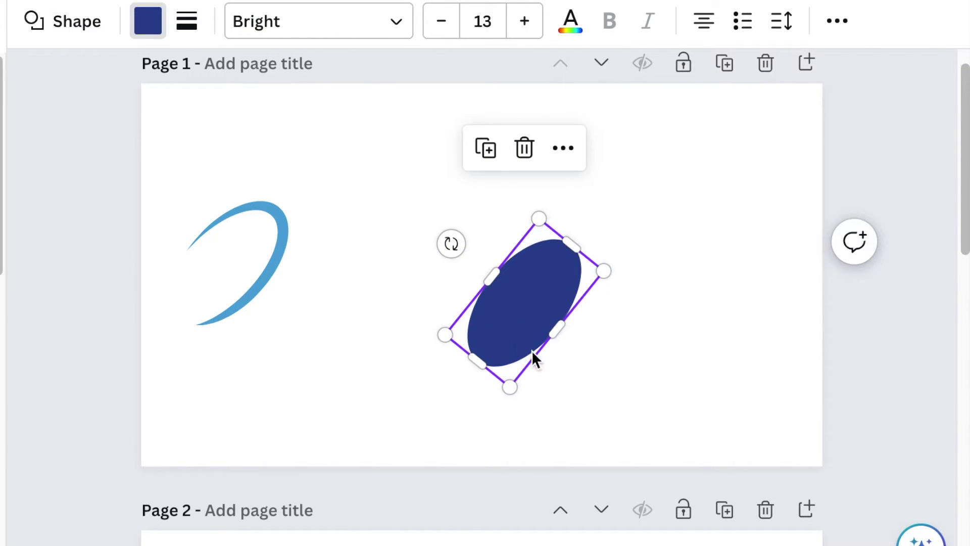
drag(451, 244, 489, 251)
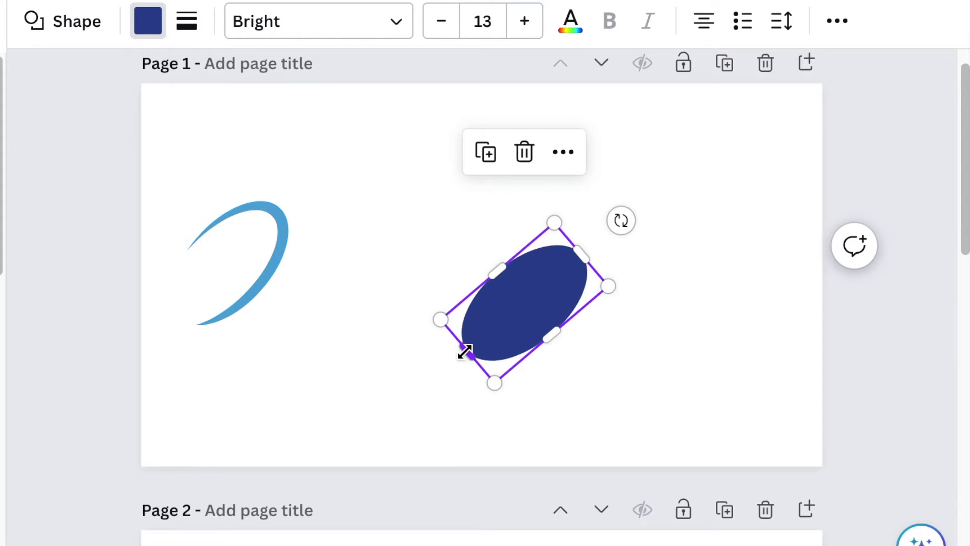
drag(465, 351, 408, 391)
click(695, 269)
click(468, 292)
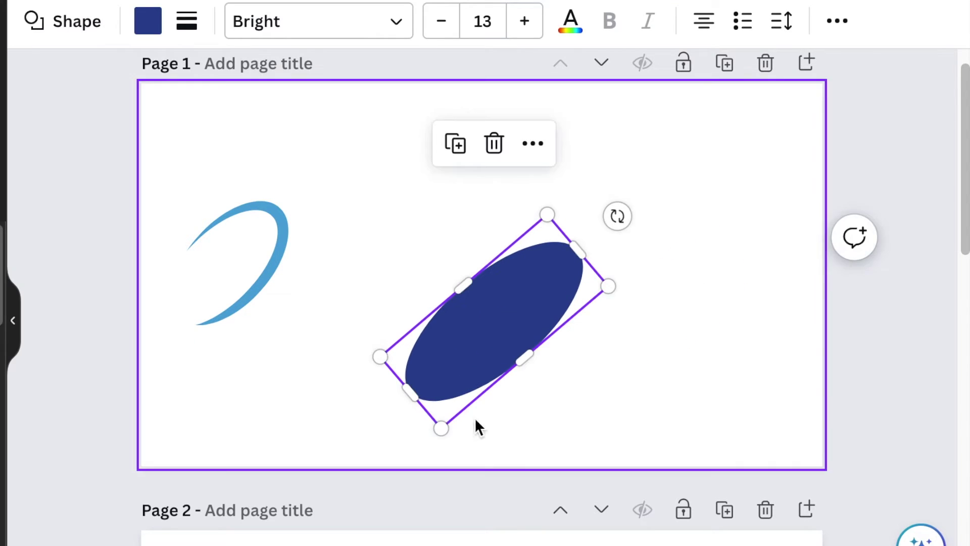
drag(617, 216, 607, 211)
drag(576, 249, 586, 243)
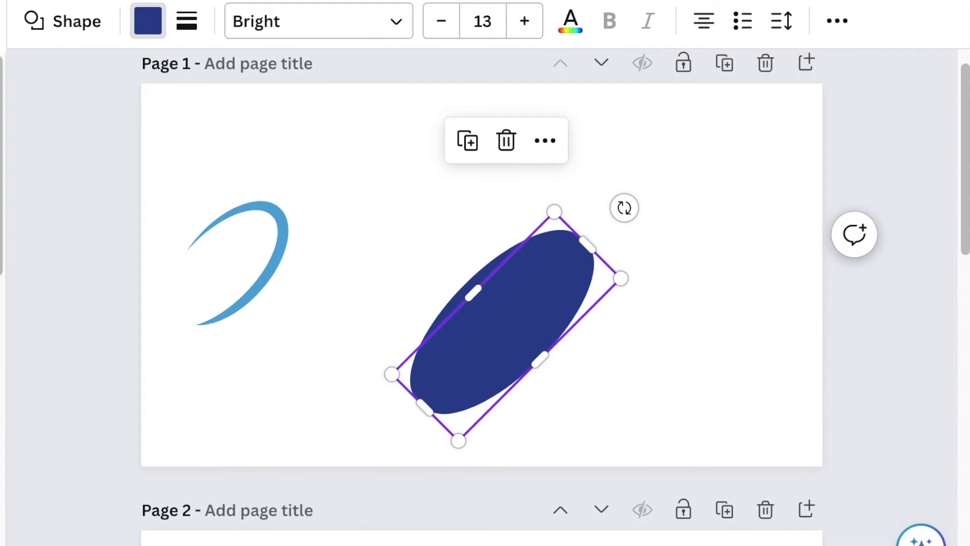
- Put the white cut-out back over the navy ellipse, resizing and tilting it to taper the swoosh
drag(496, 345, 491, 333)
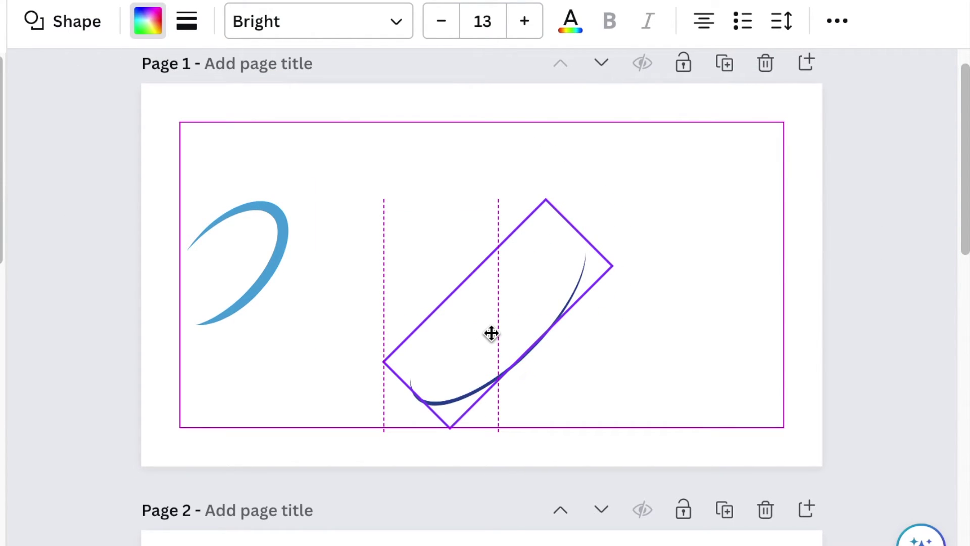
drag(383, 361, 393, 358)
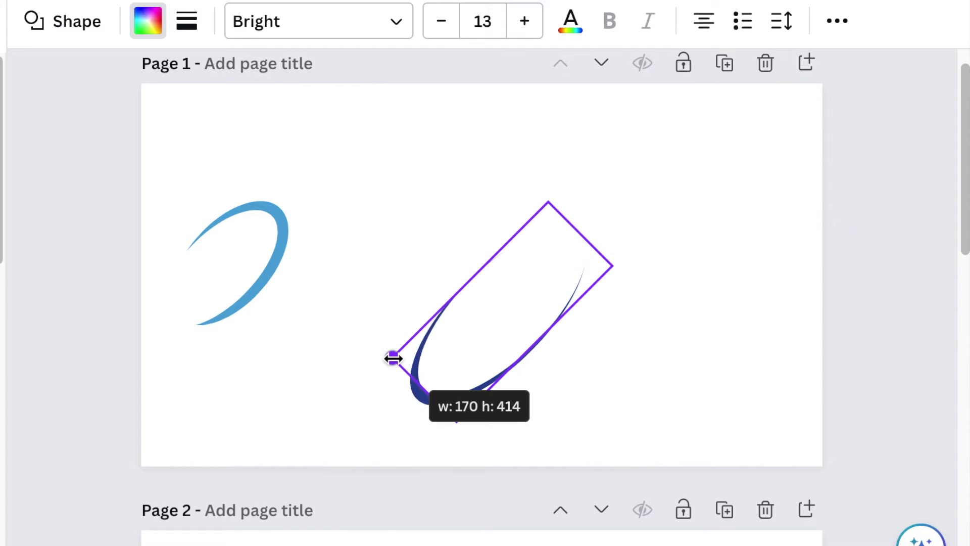
drag(613, 265, 611, 218)
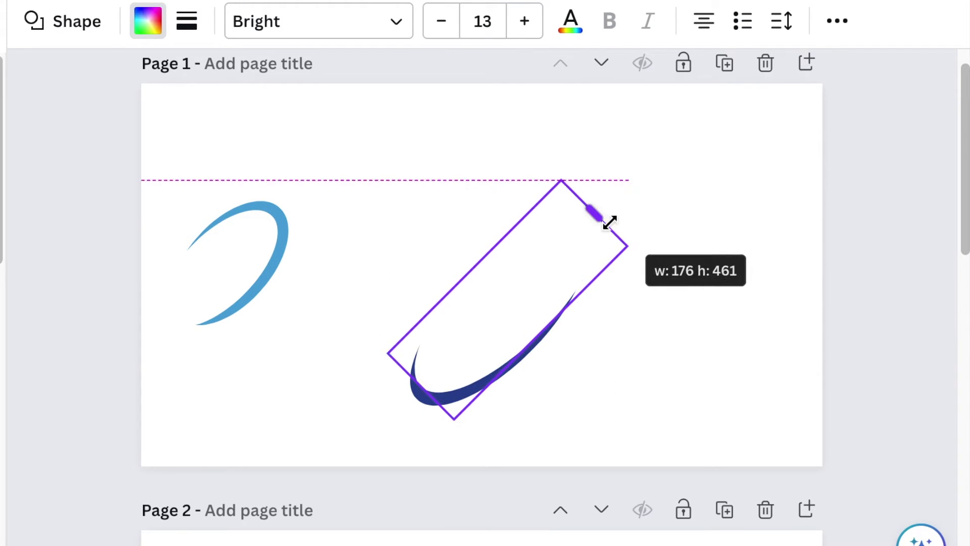
drag(391, 348, 393, 352)
drag(625, 247, 612, 251)
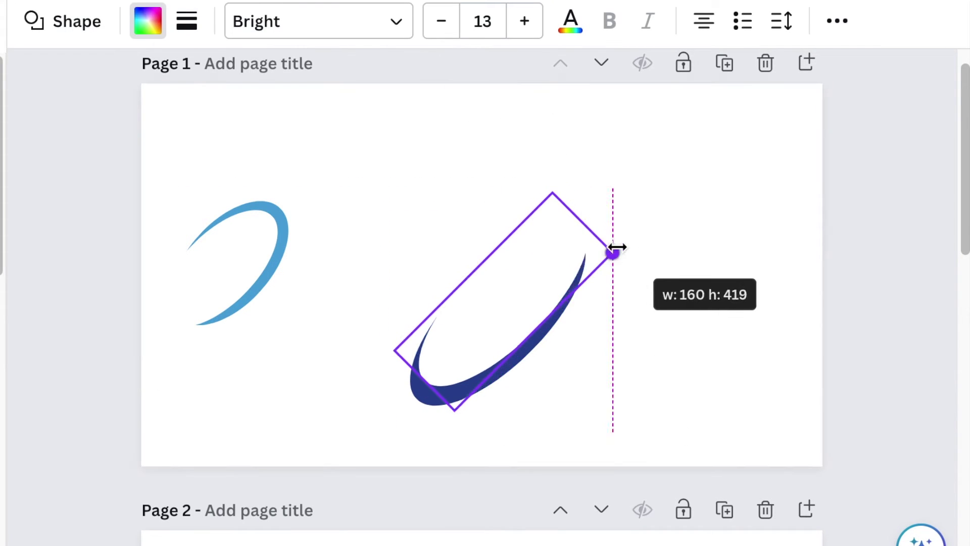
mouse_move(506, 484)
mouse_down()
mouse_move(490, 483)
mouse_move(561, 296)
mouse_up()
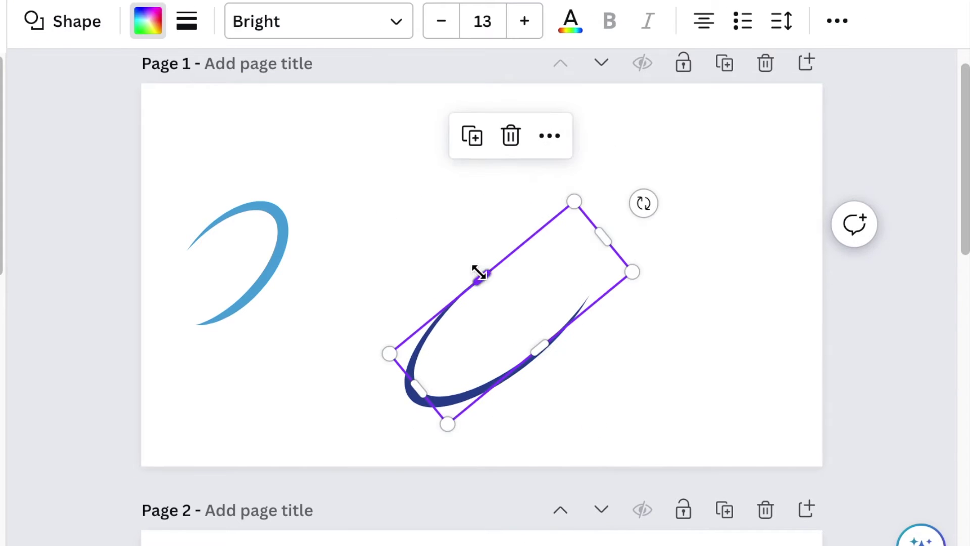
- Group the navy swoosh parts into one piece, then deselect the arc
click(459, 142)
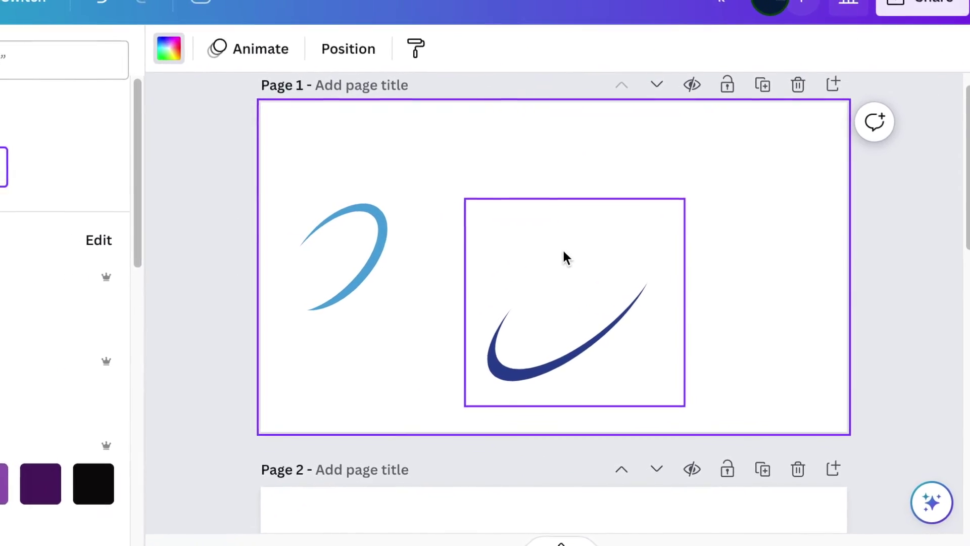
click(553, 245)
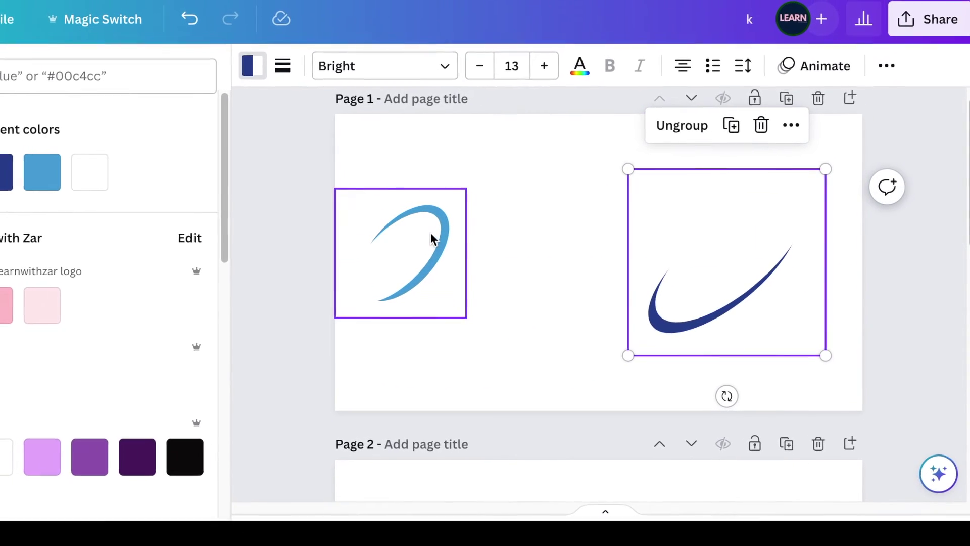
click(430, 238)
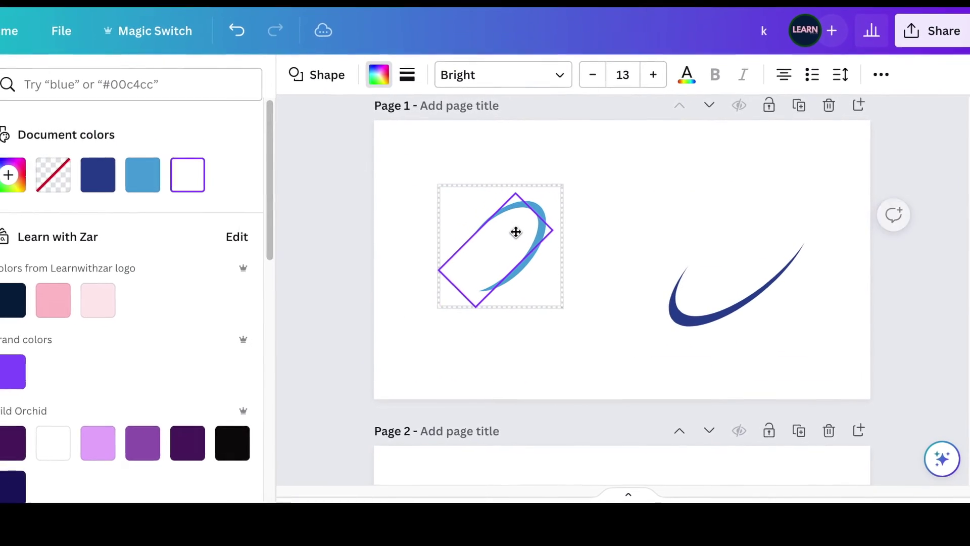
click(627, 222)
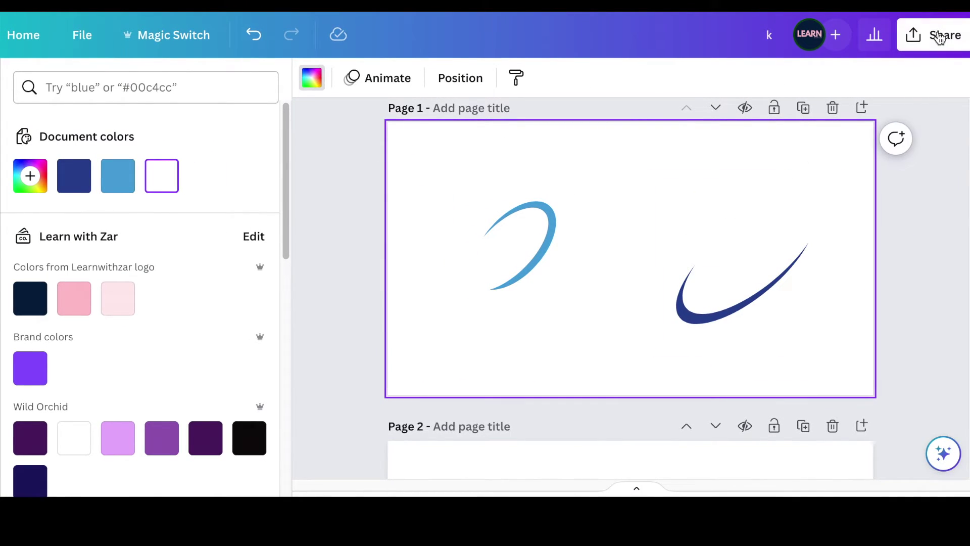
- Clear every page from the download selection and move the two-arc page down to Page 2
click(939, 38)
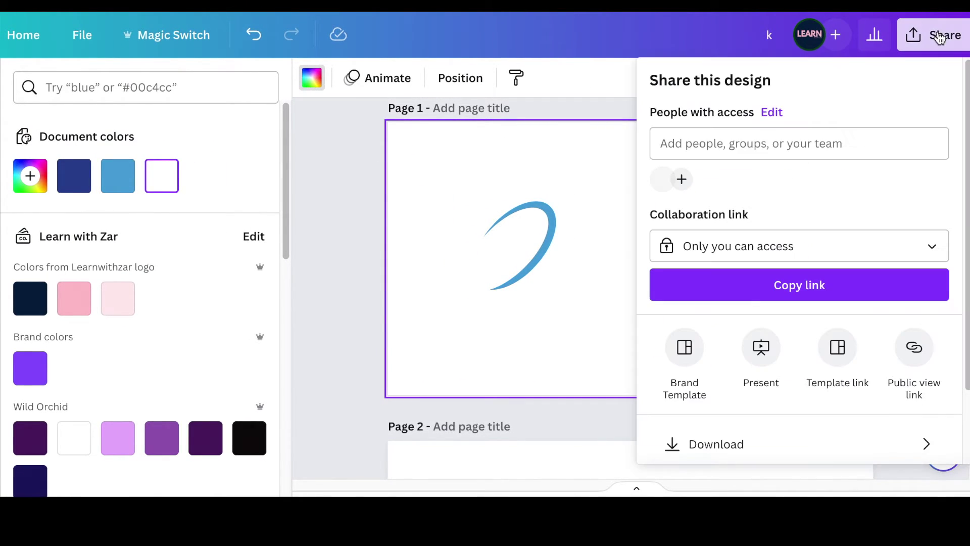
click(809, 450)
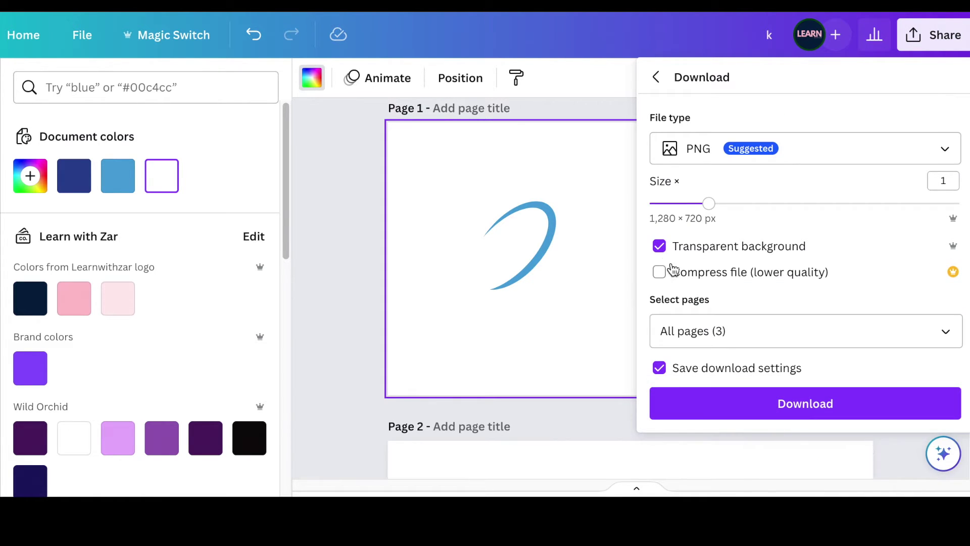
click(805, 331)
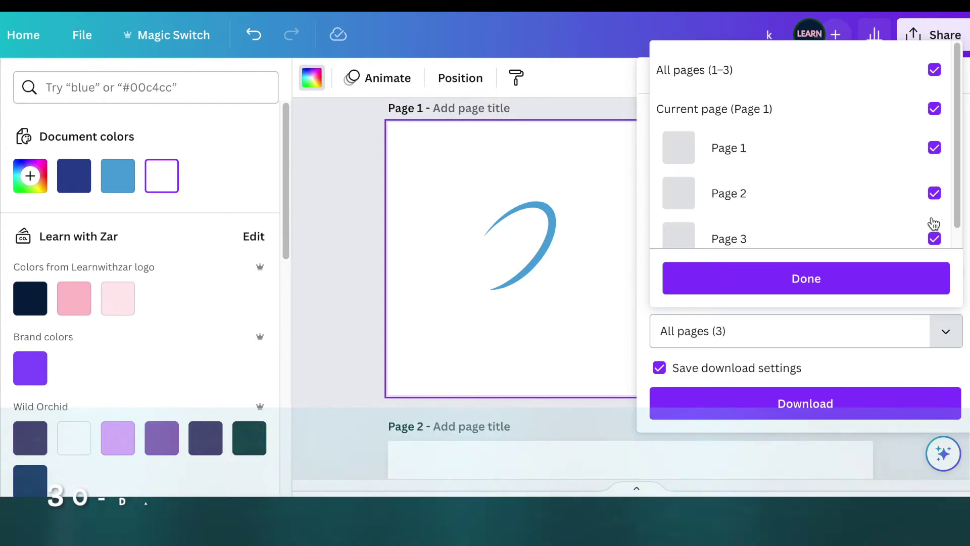
click(934, 71)
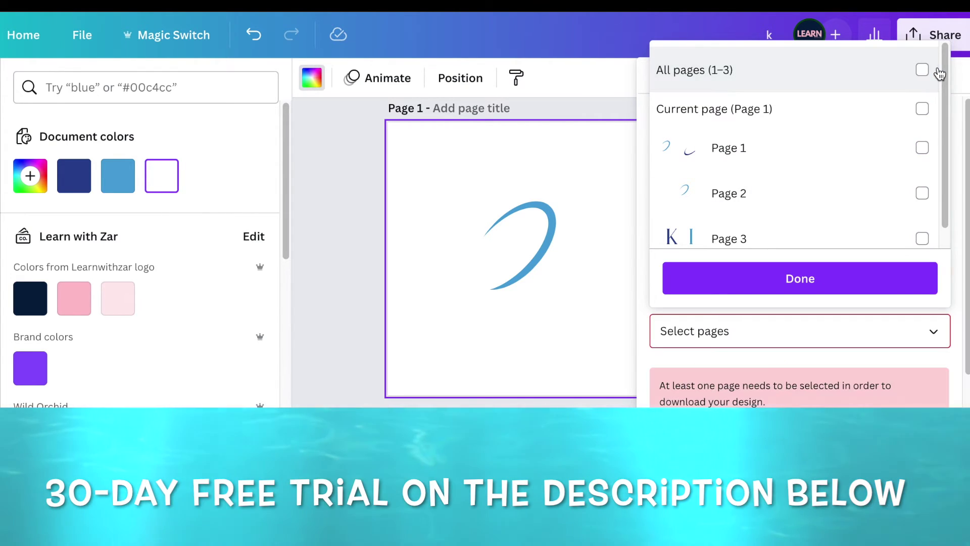
key(Escape)
click(716, 109)
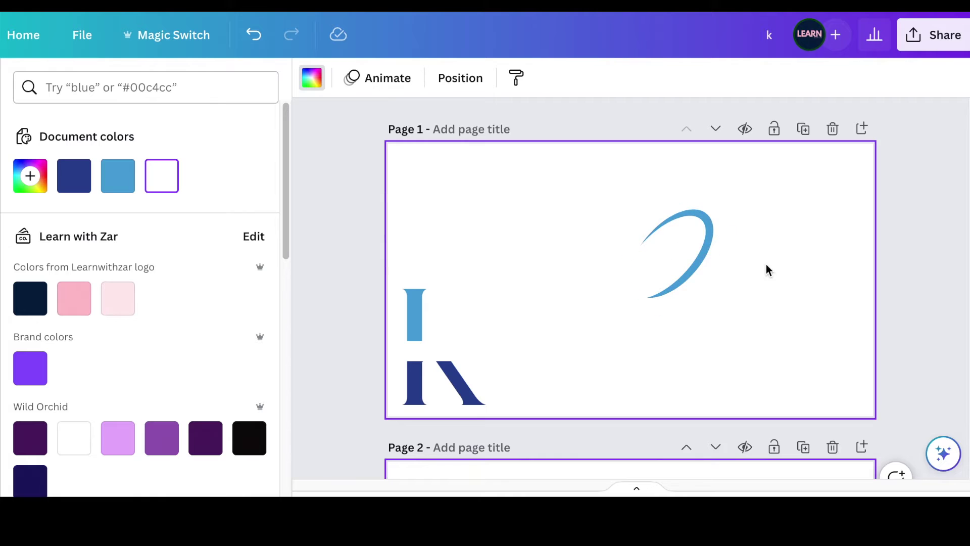
- Delete the loose blue arc and place the uploaded two-arc PNG right of the K letters
drag(767, 262, 662, 230)
key(Delete)
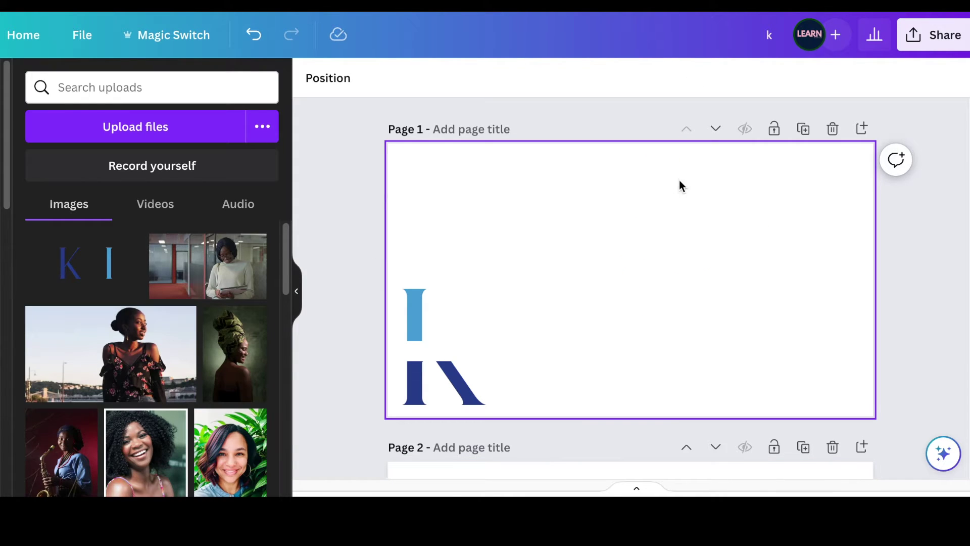
drag(714, 60, 313, 351)
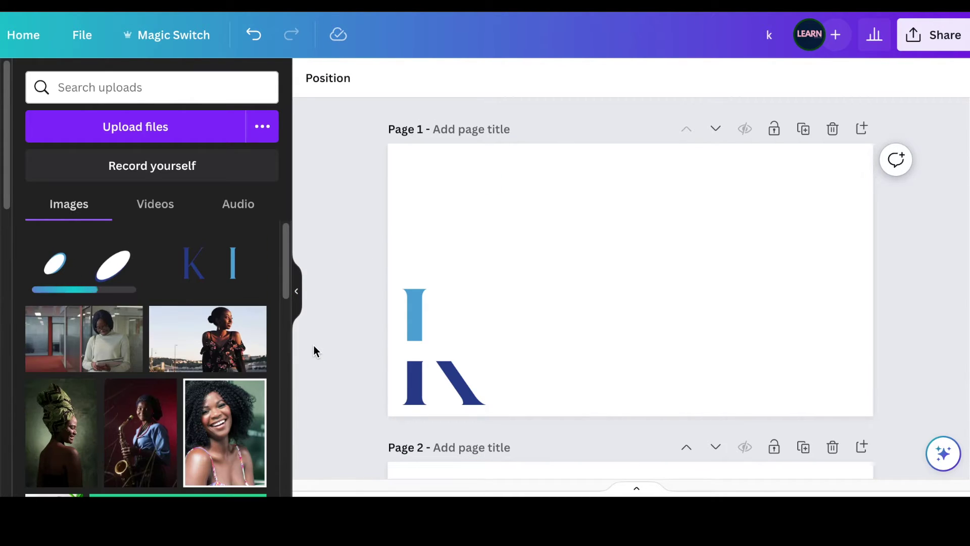
click(79, 283)
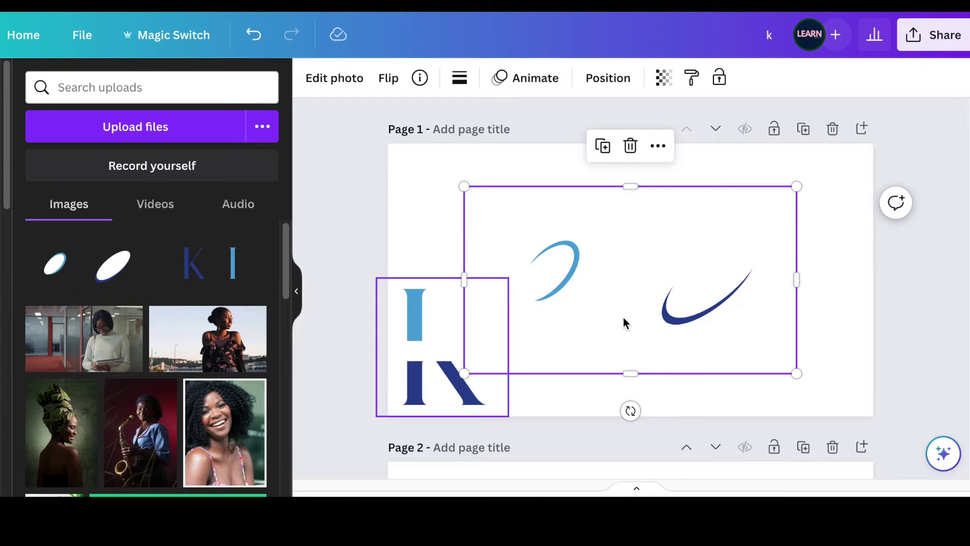
drag(640, 316, 685, 316)
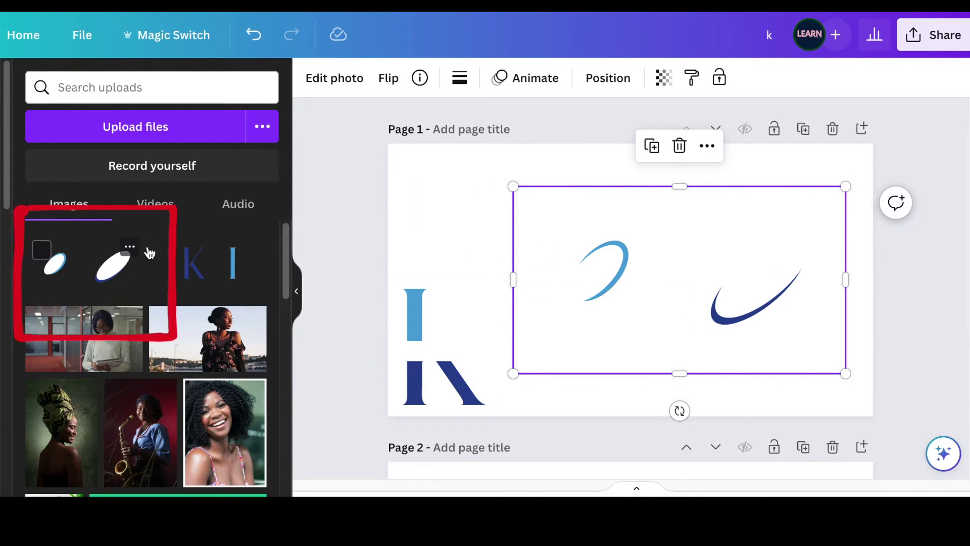
- Revert image editing to Canva's old photo editor
click(318, 82)
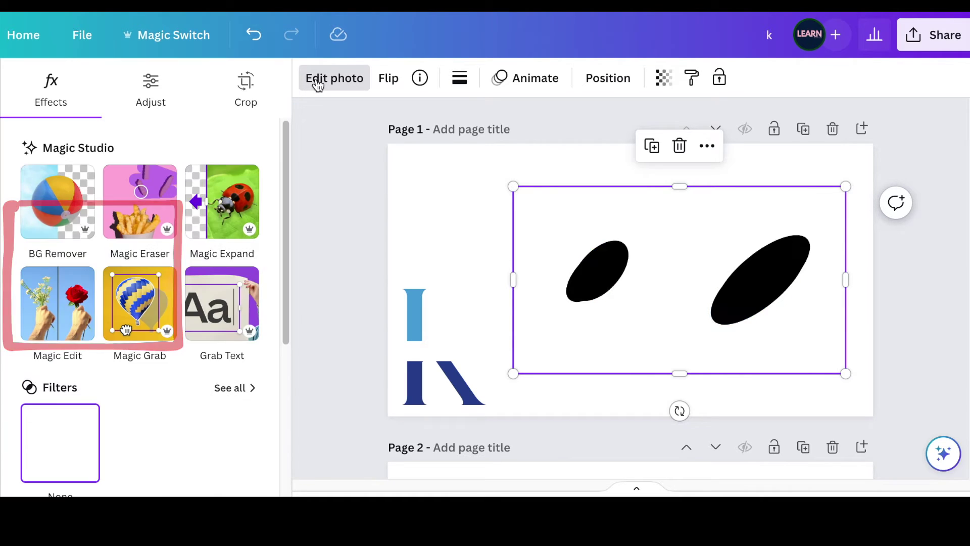
scroll(272, 225, down, 1)
scroll(272, 226, down, 5)
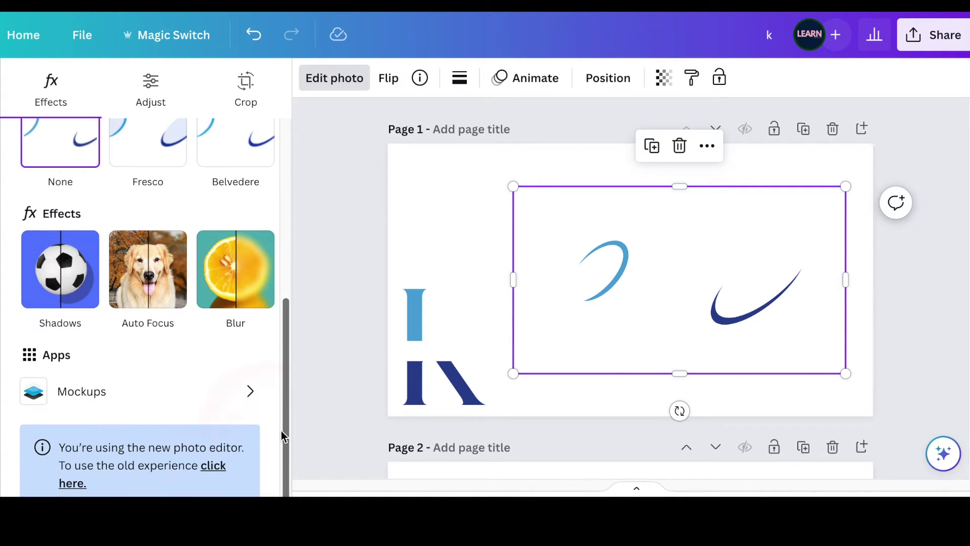
click(215, 467)
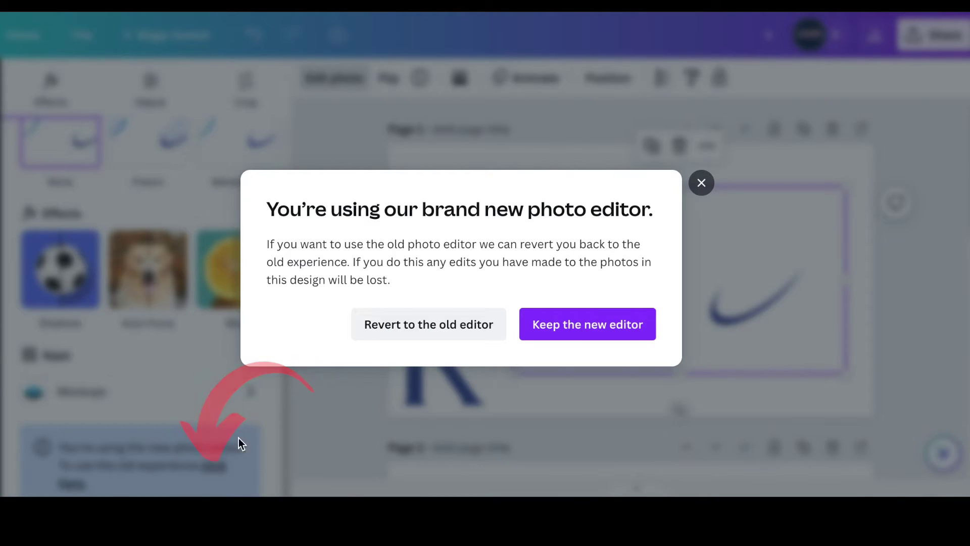
click(408, 332)
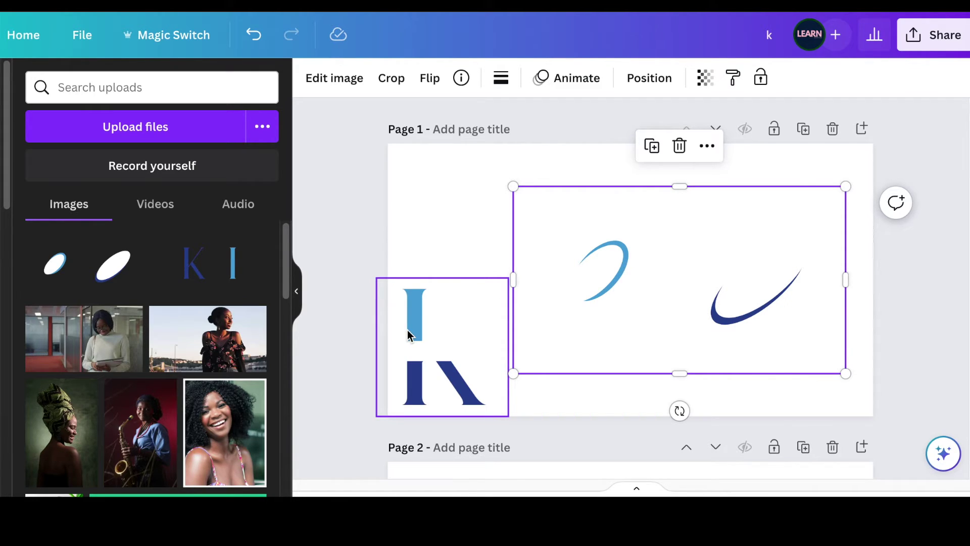
- Apply BG Remover to the two-swoosh image
click(337, 80)
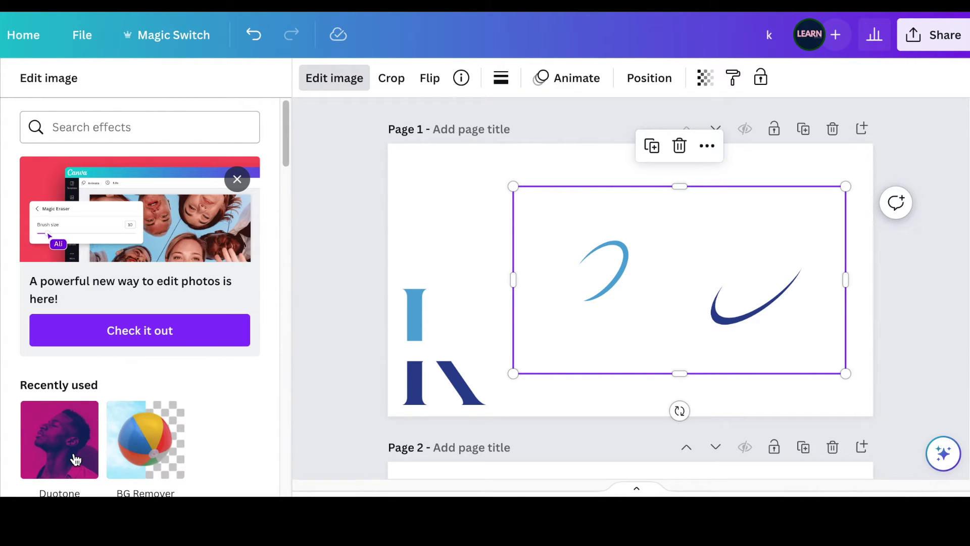
mouse_move(287, 135)
mouse_down()
mouse_move(290, 183)
mouse_move(295, 166)
mouse_up()
click(145, 222)
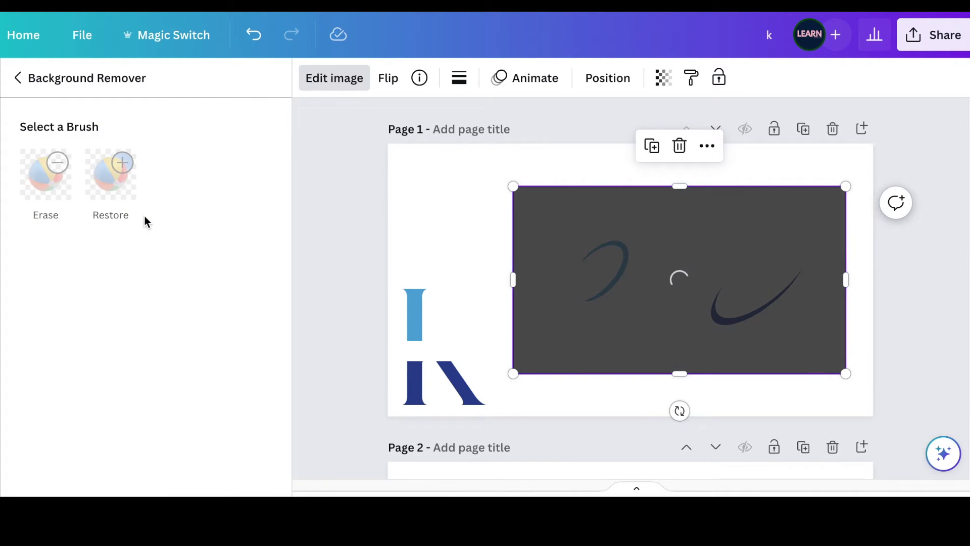
click(207, 493)
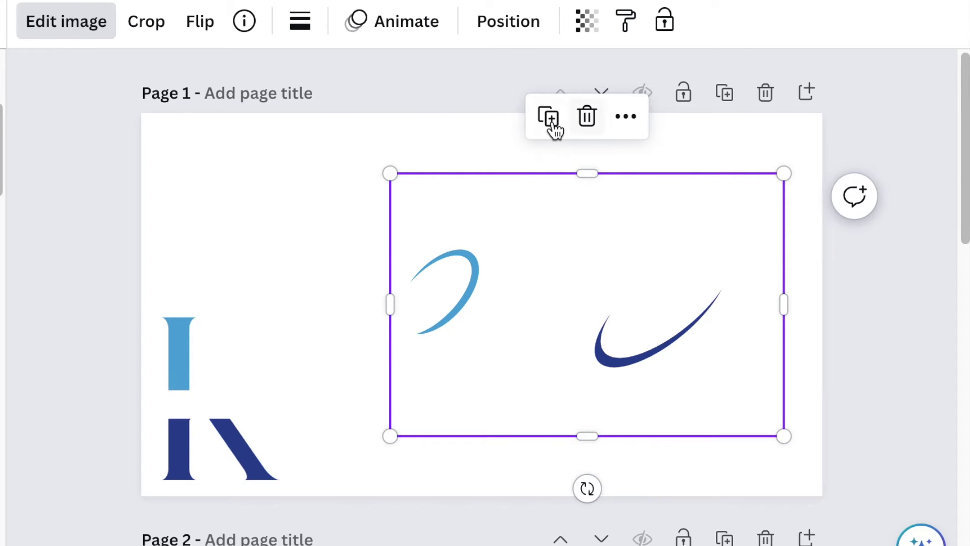
- Duplicate the swoosh image, place copies at lower and upper right, and raise the K letters
click(555, 130)
drag(570, 245, 918, 331)
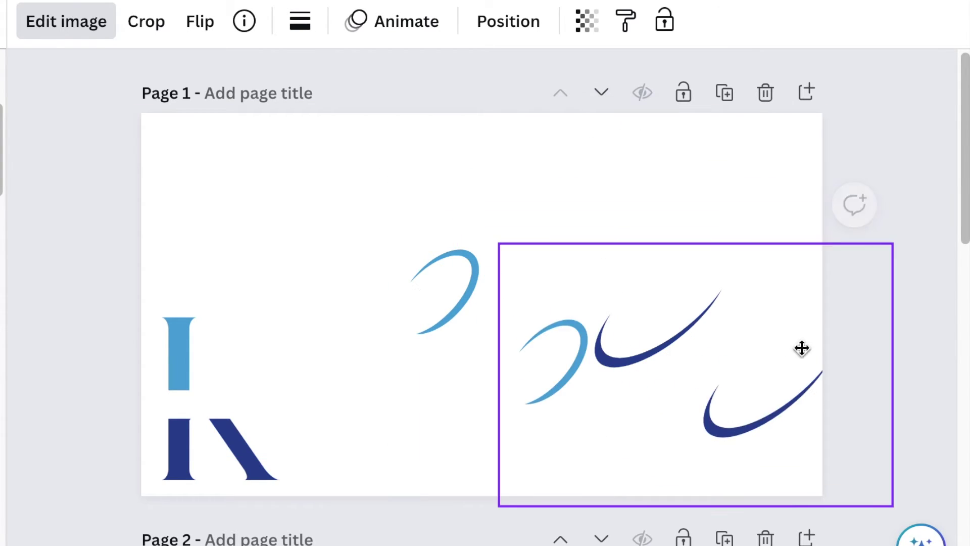
click(611, 333)
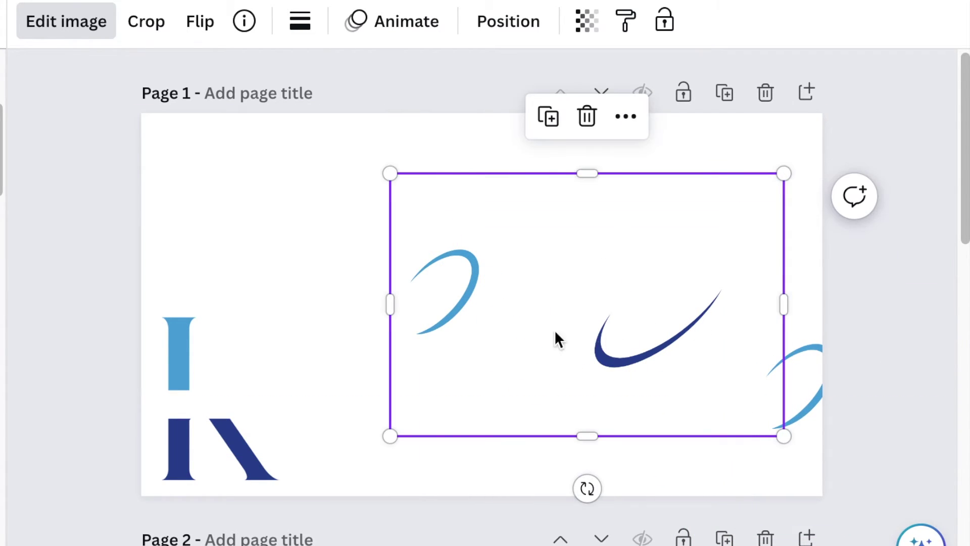
drag(451, 331, 766, 200)
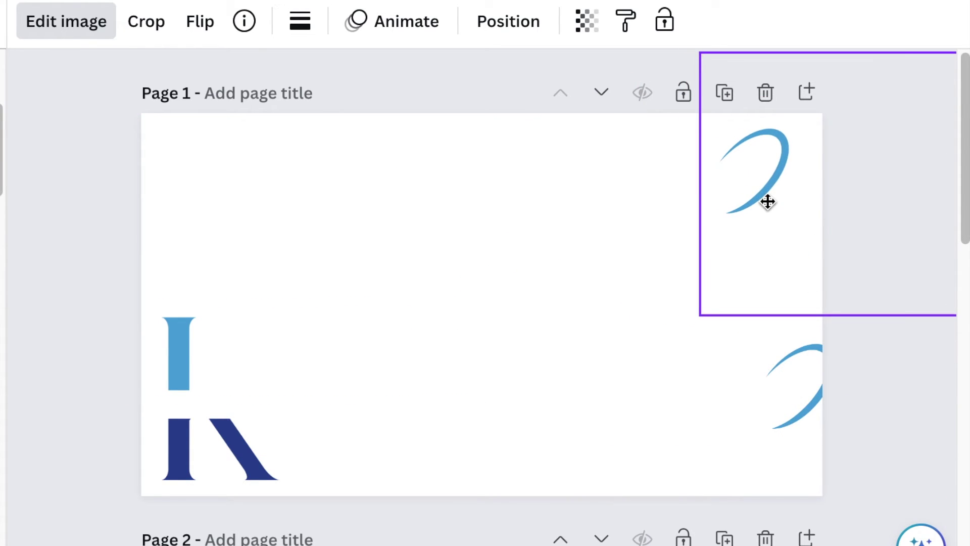
drag(241, 362, 444, 252)
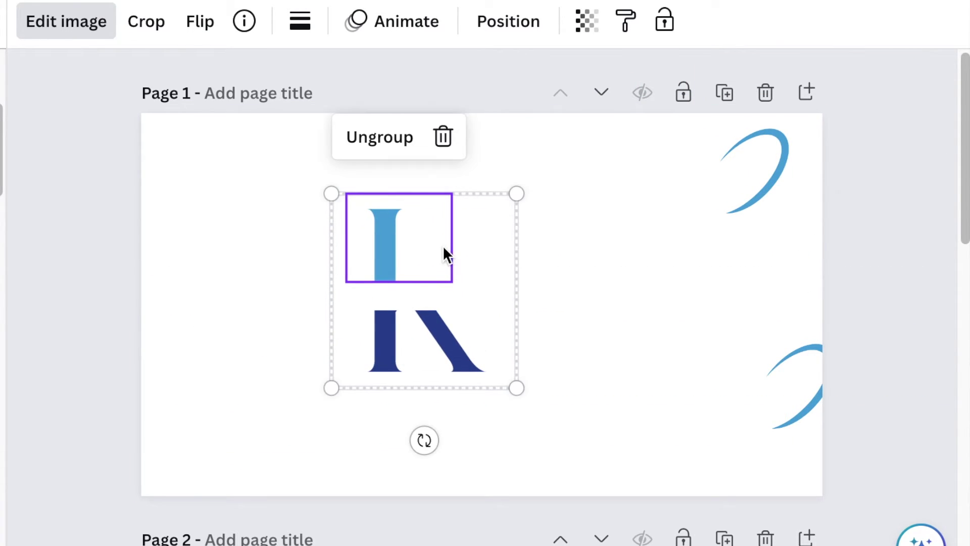
click(497, 363)
- Centre the K letters and bring the swoosh image beside them
click(248, 278)
click(407, 304)
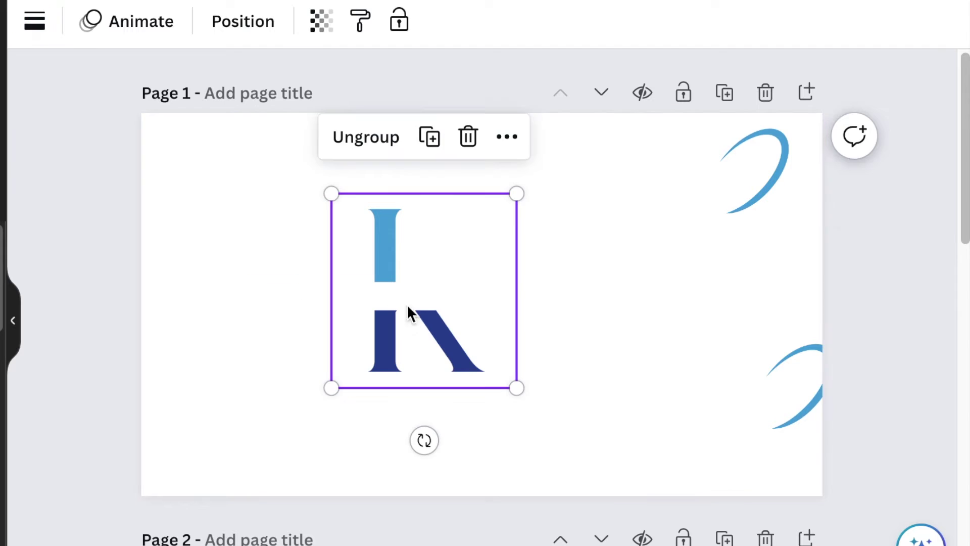
drag(498, 353, 556, 367)
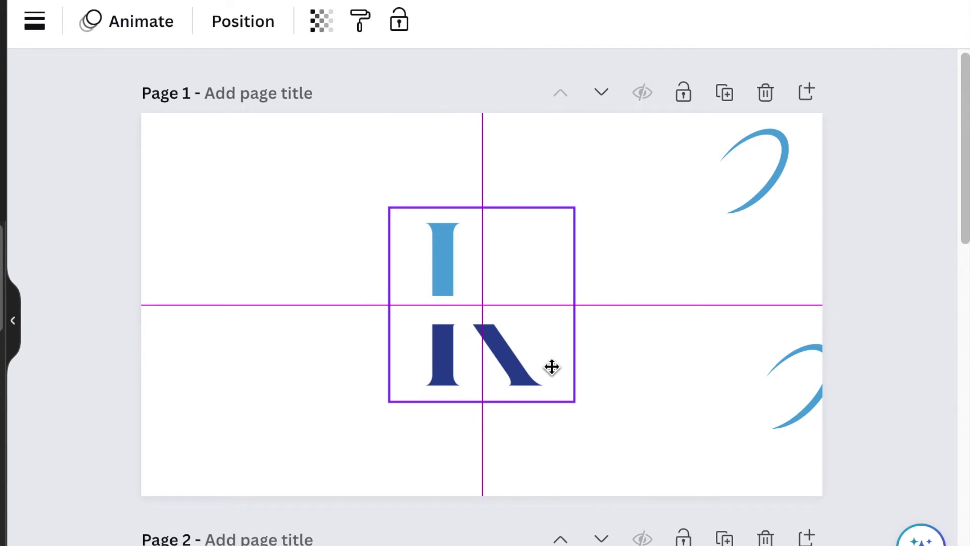
mouse_move(709, 214)
mouse_down()
mouse_move(593, 247)
mouse_move(580, 240)
mouse_up()
- Crop the swoosh image's right, top, left and bottom edges down to the blue arc
drag(855, 234, 649, 234)
drag(590, 98, 577, 144)
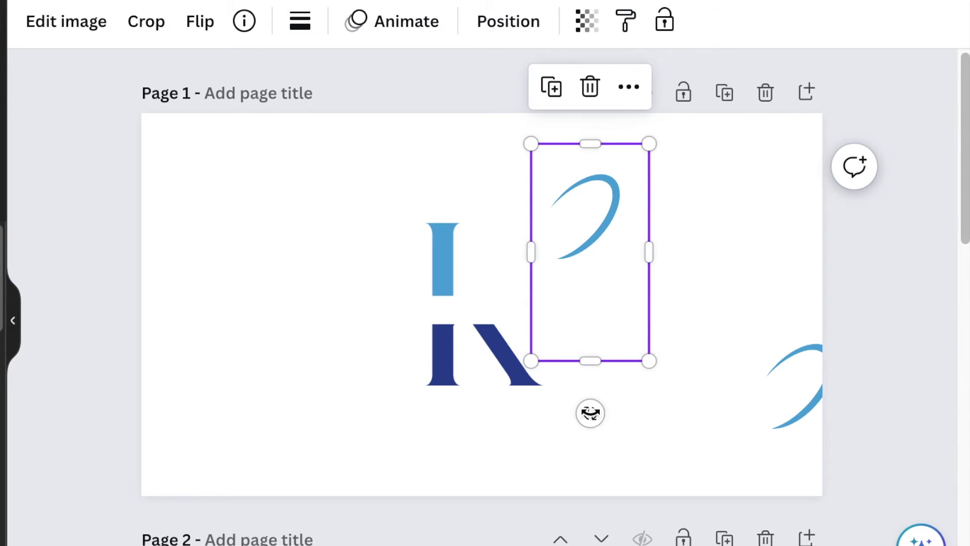
drag(362, 240, 425, 252)
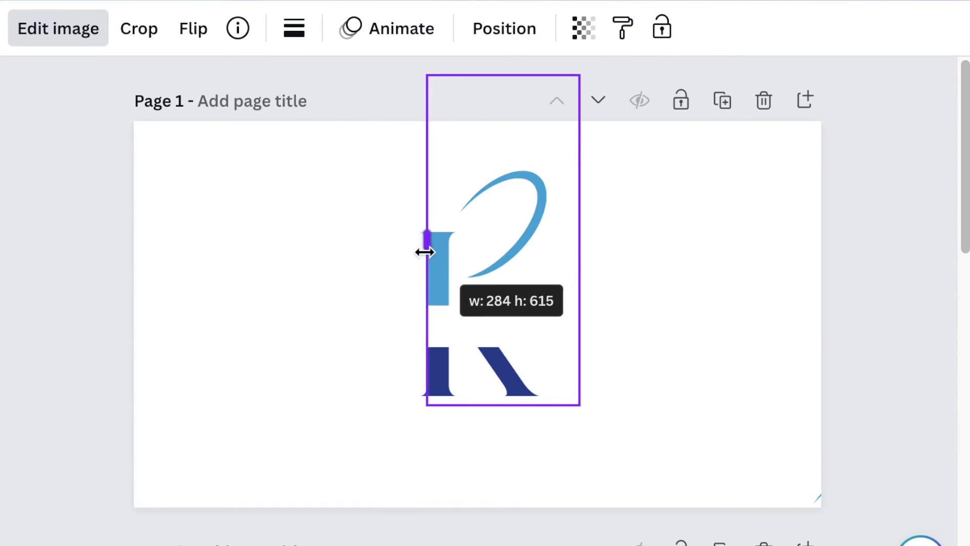
drag(504, 405, 504, 305)
- Tilt the swoosh about 11° over the K stem and shorten its frame
drag(632, 191, 615, 254)
drag(554, 169, 545, 210)
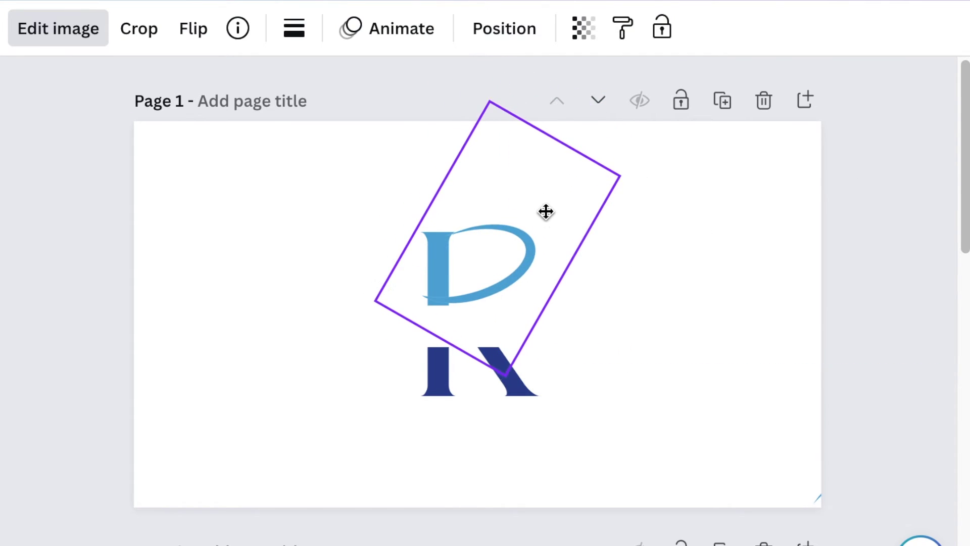
drag(620, 173, 742, 114)
drag(446, 404, 473, 419)
drag(534, 283, 498, 296)
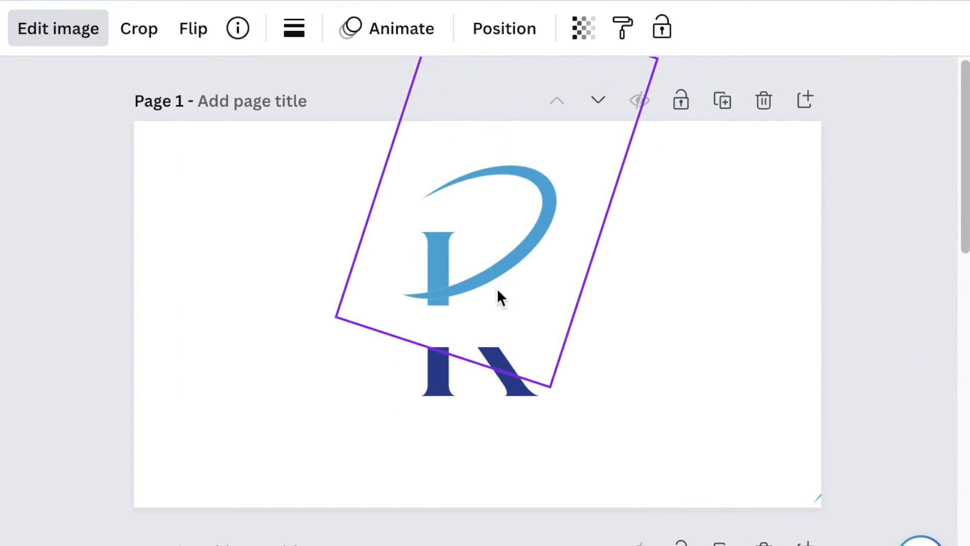
drag(654, 236, 659, 221)
drag(596, 174, 554, 181)
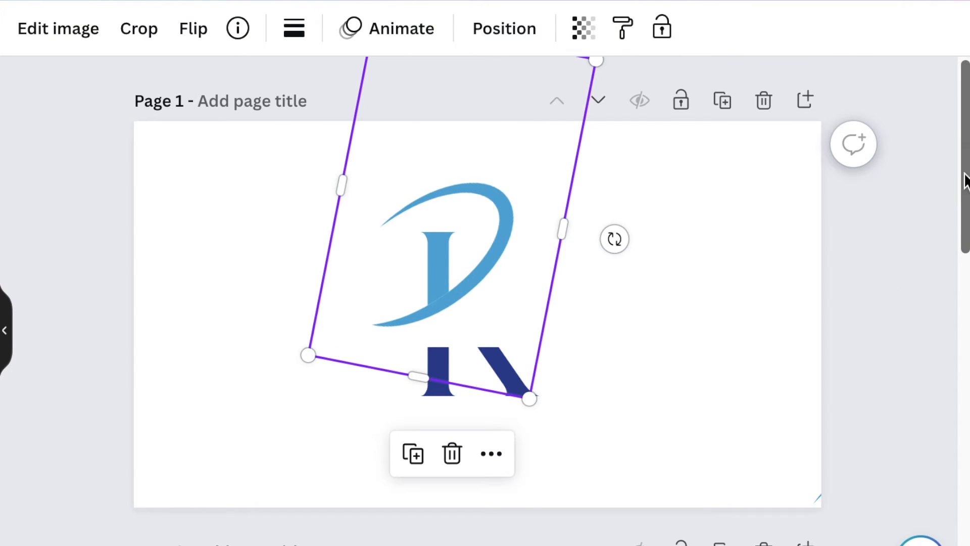
drag(414, 378, 432, 345)
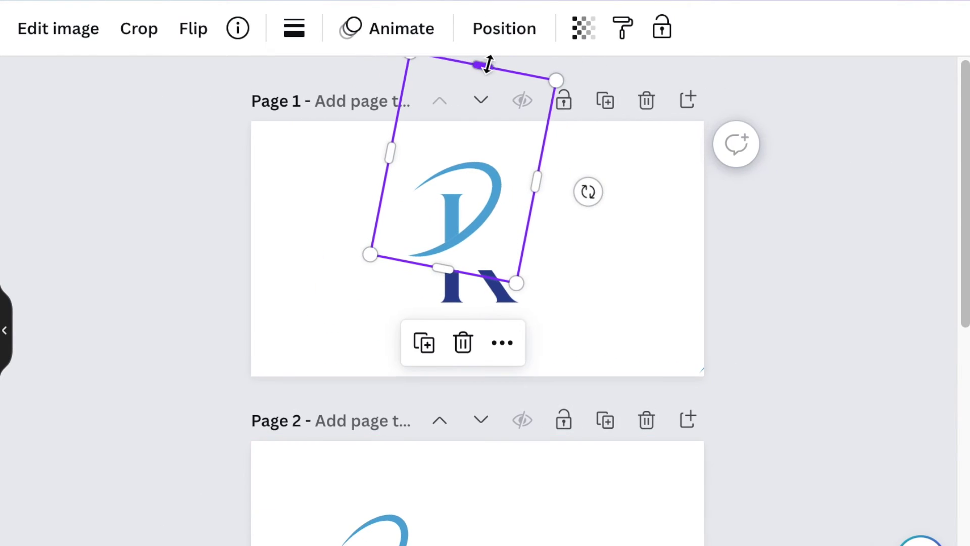
drag(490, 63, 454, 143)
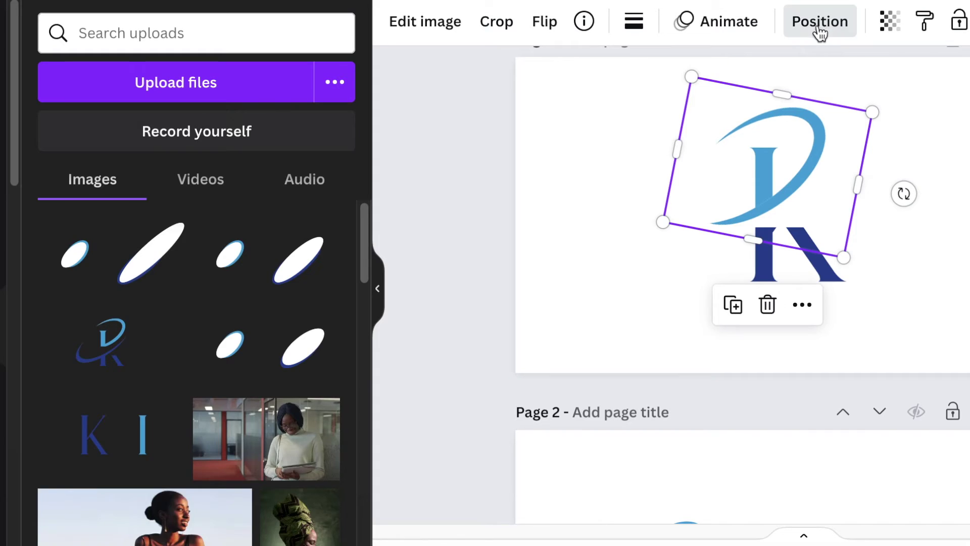
- Move the swoosh layer below the I stem and trim its bottom edge
click(819, 22)
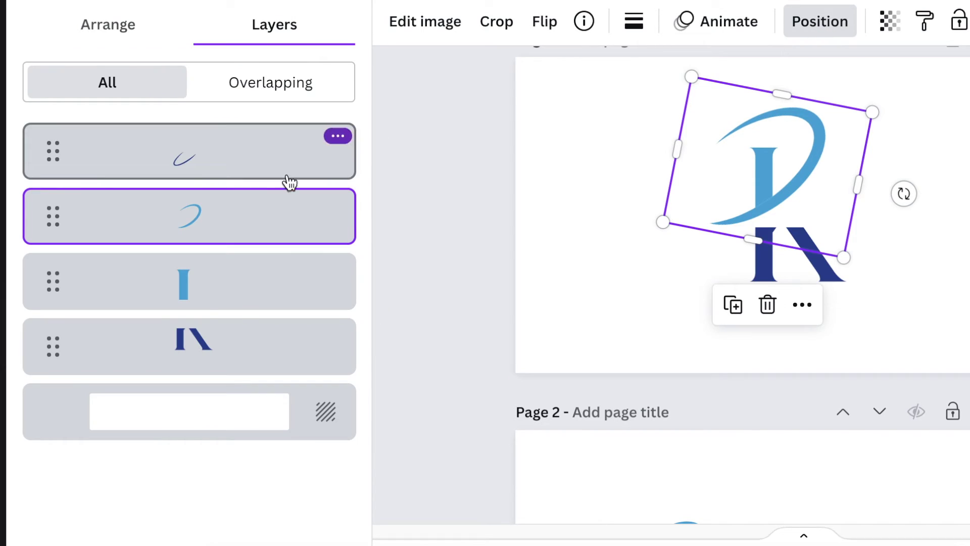
drag(236, 229, 229, 298)
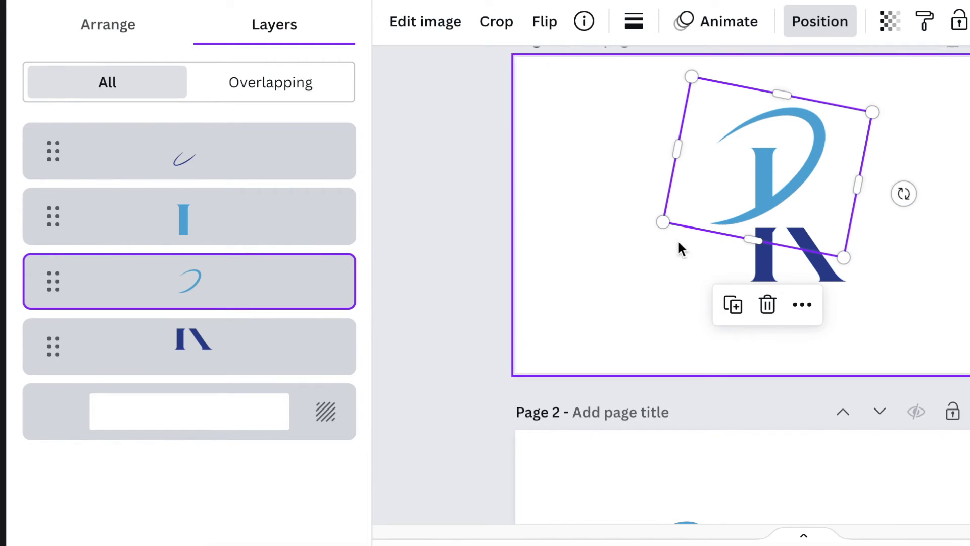
ctrl+scroll(794, 278, up, 3)
scroll(756, 334, up, 5)
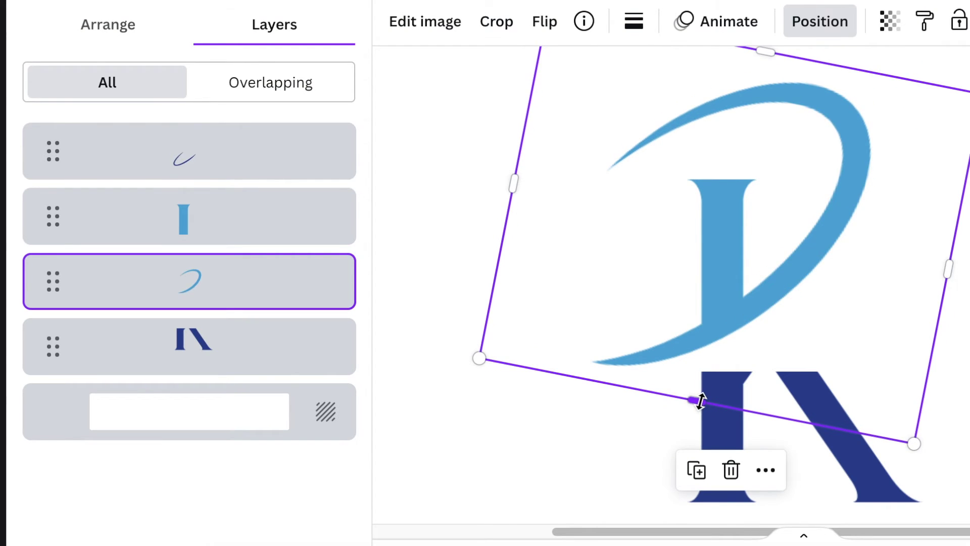
drag(701, 399, 728, 347)
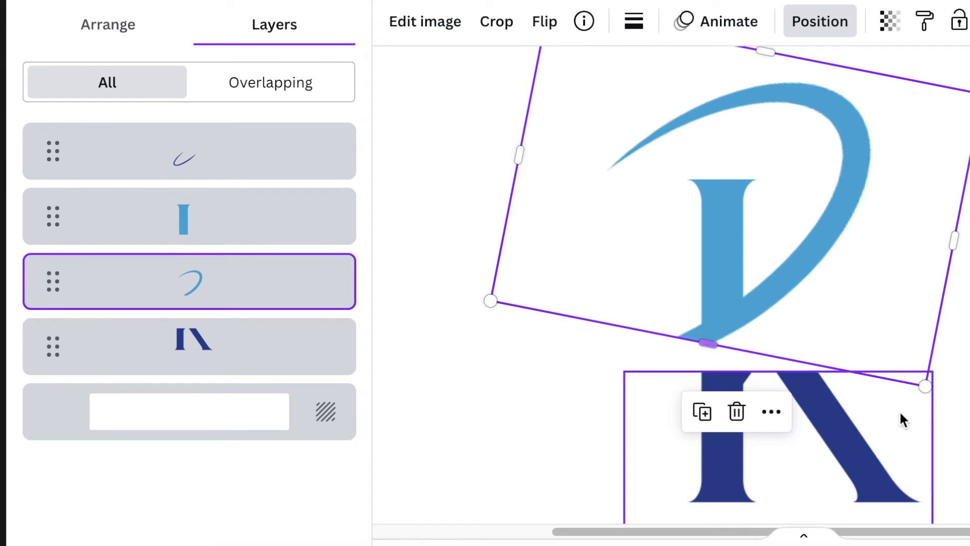
click(901, 416)
- Cut away the swoosh's long left tail above the I
click(711, 337)
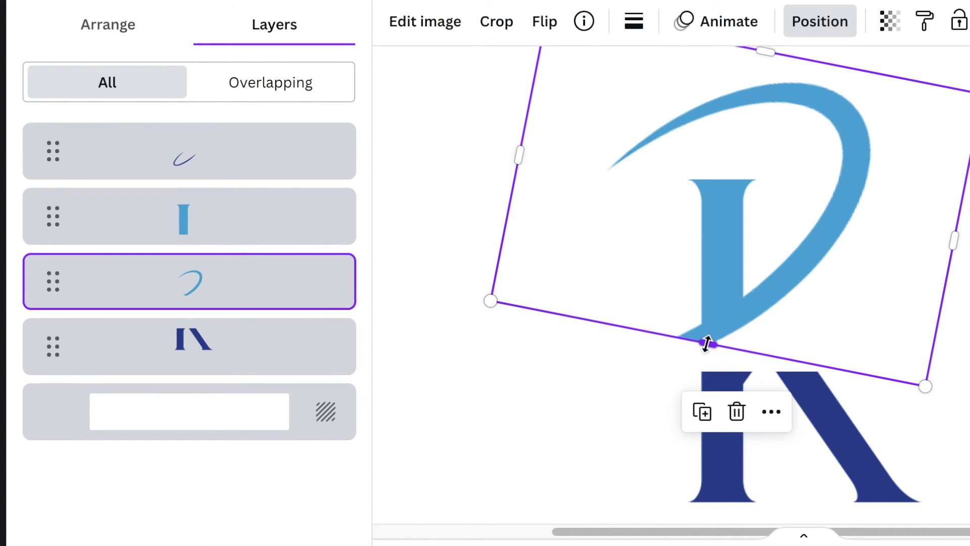
drag(709, 340, 714, 333)
click(719, 328)
click(709, 329)
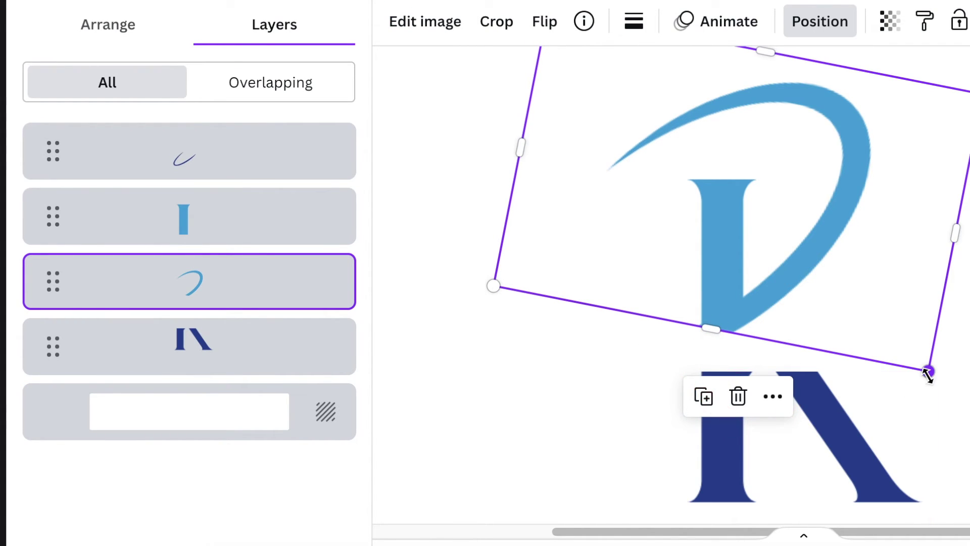
drag(714, 333, 703, 338)
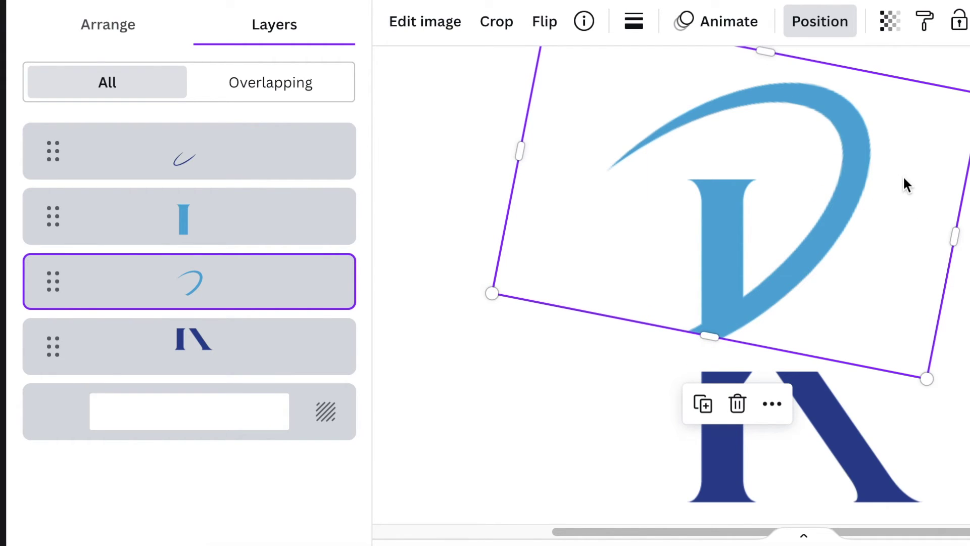
drag(526, 150, 734, 173)
click(958, 349)
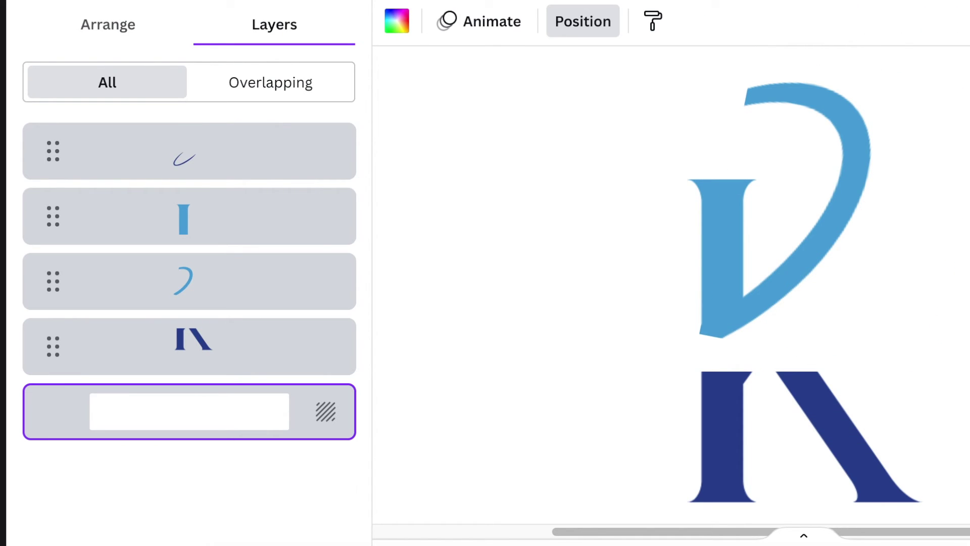
- Lengthen the arc's bottom end slightly and preview the result
click(820, 314)
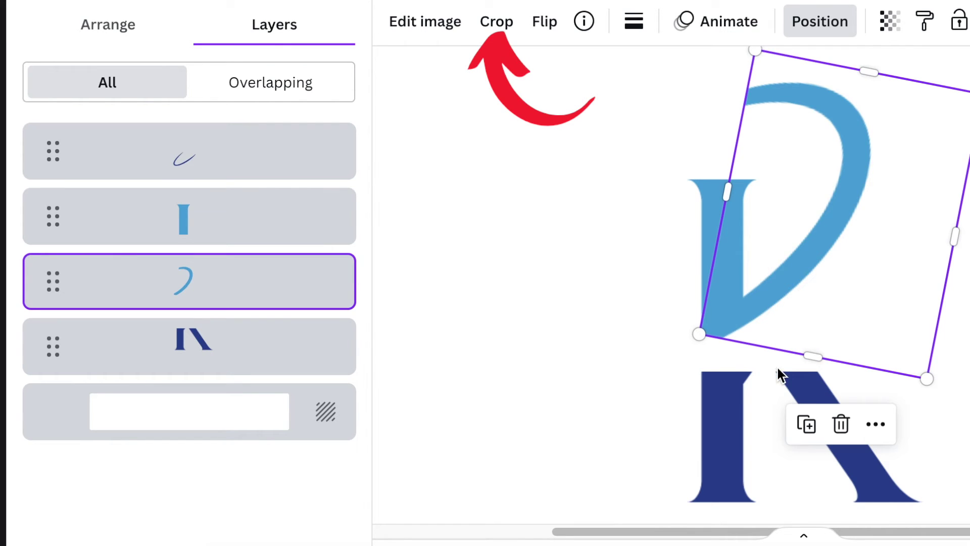
drag(802, 348, 798, 364)
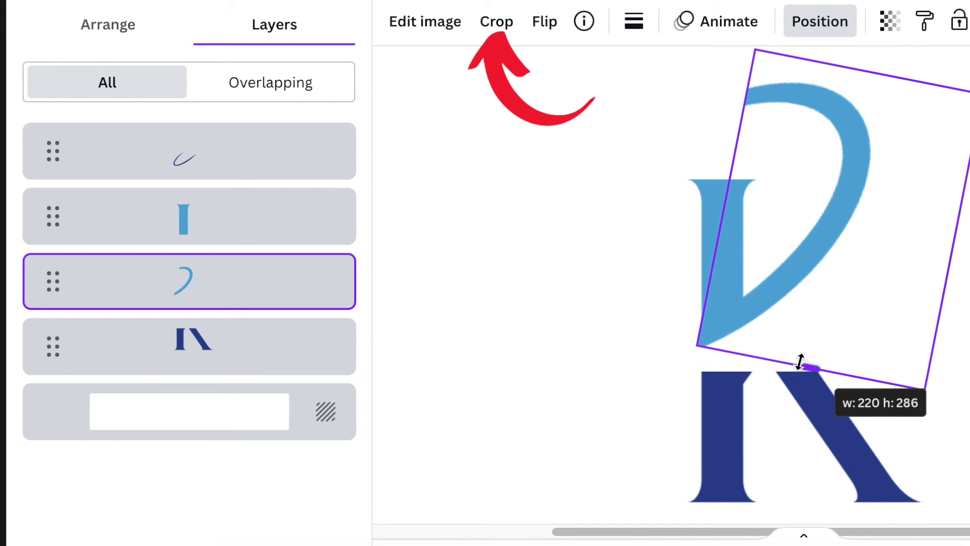
drag(798, 363, 799, 364)
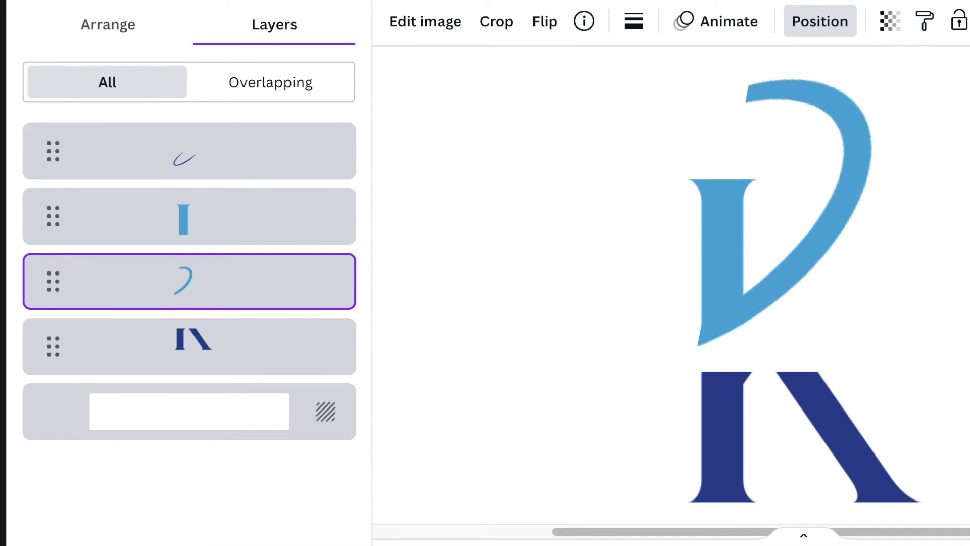
click(189, 411)
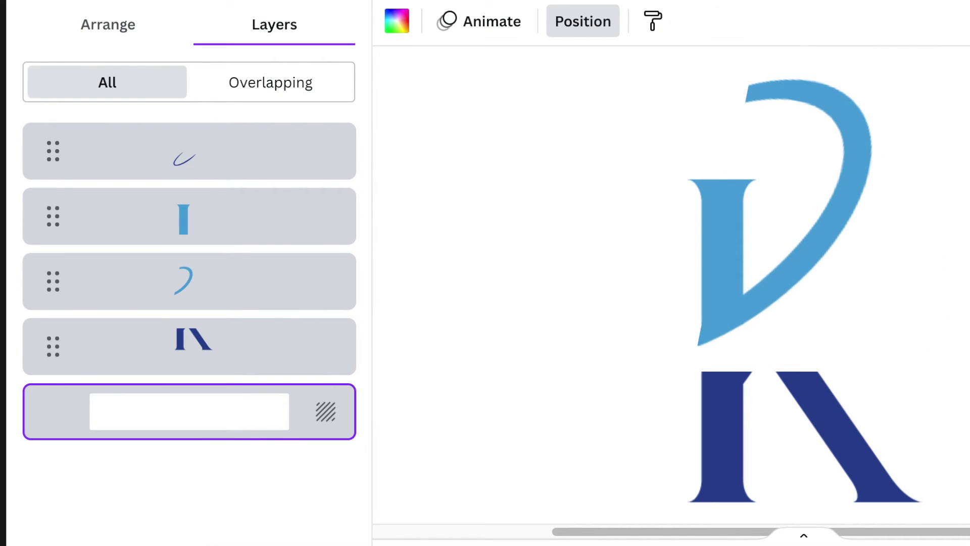
- Duplicate the trimmed blue arc and crop the copy to its thin upper tail past the I
click(869, 207)
click(804, 436)
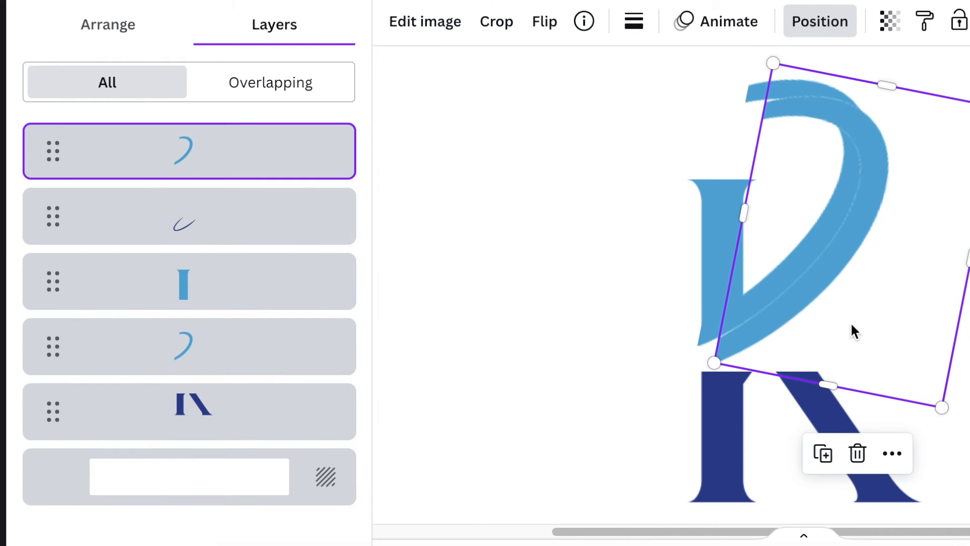
drag(905, 311, 887, 296)
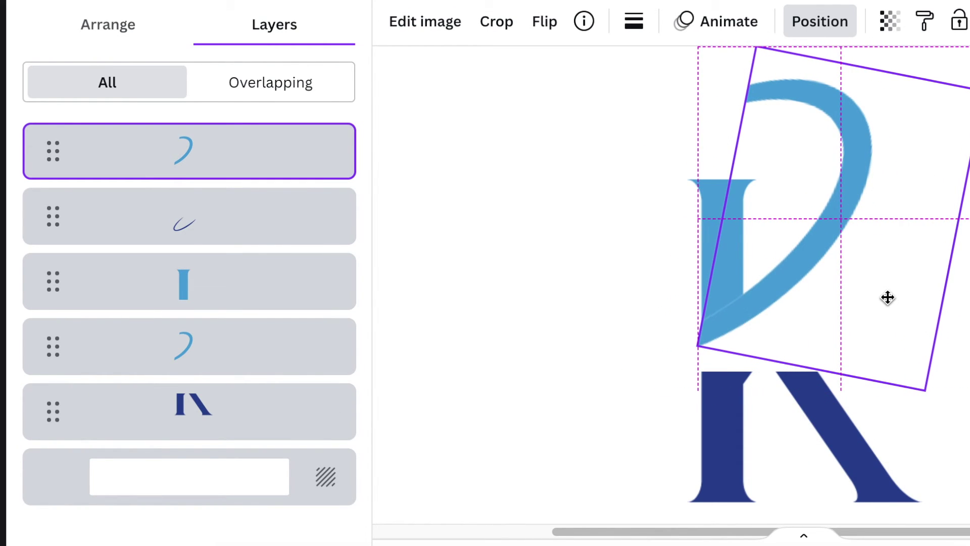
drag(727, 197, 595, 169)
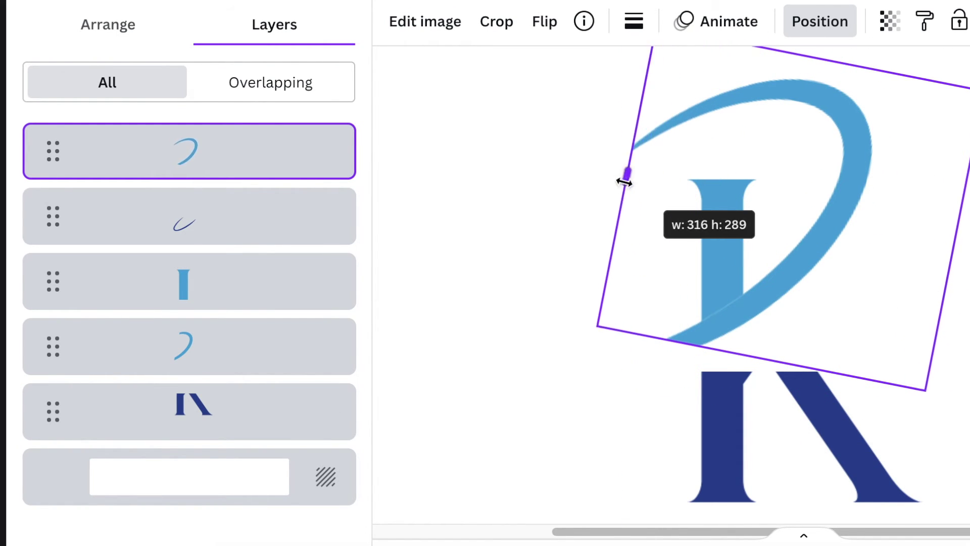
drag(953, 240, 732, 193)
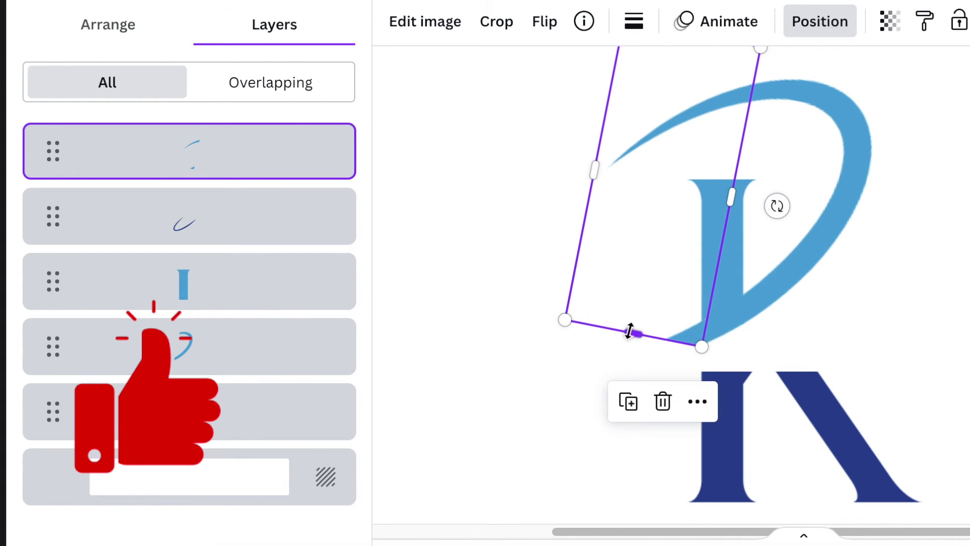
drag(628, 332, 660, 261)
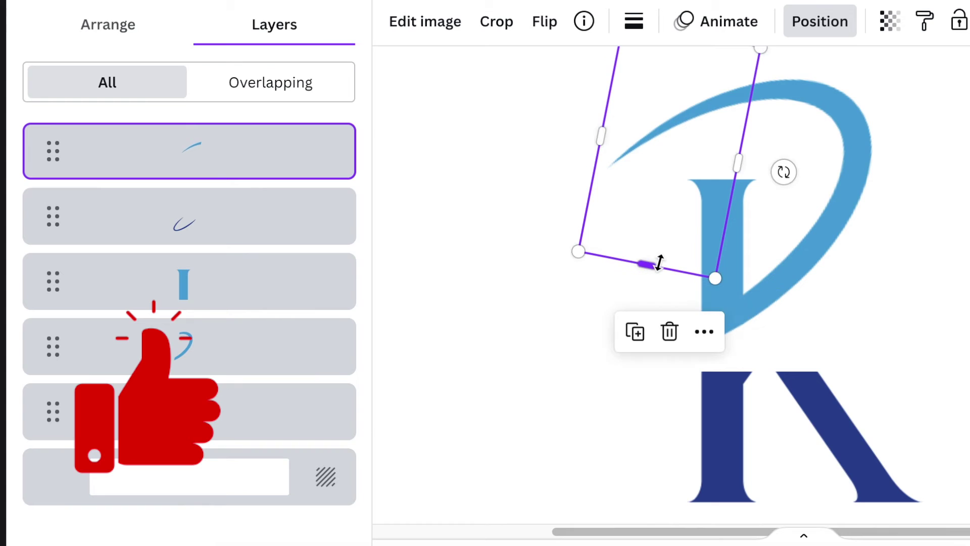
click(657, 268)
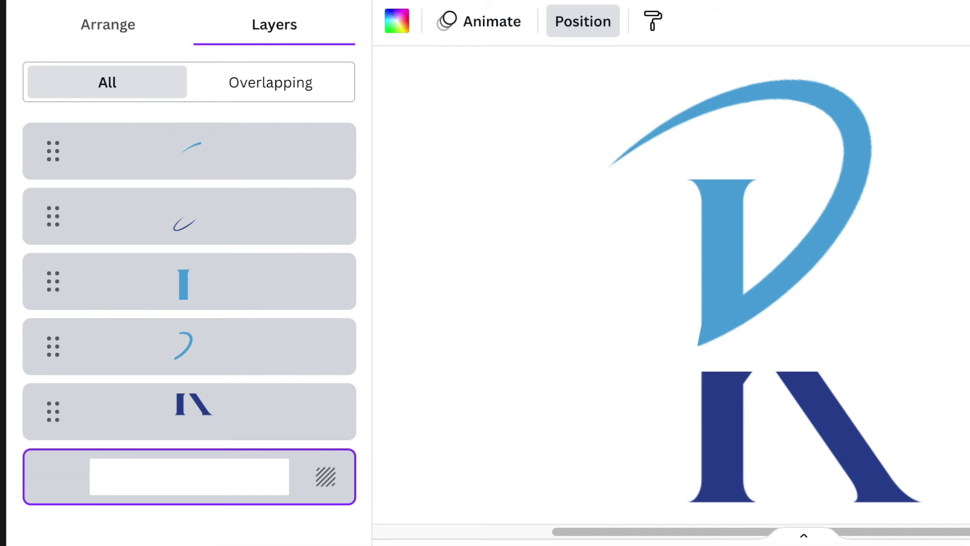
key(ctrl+minus)
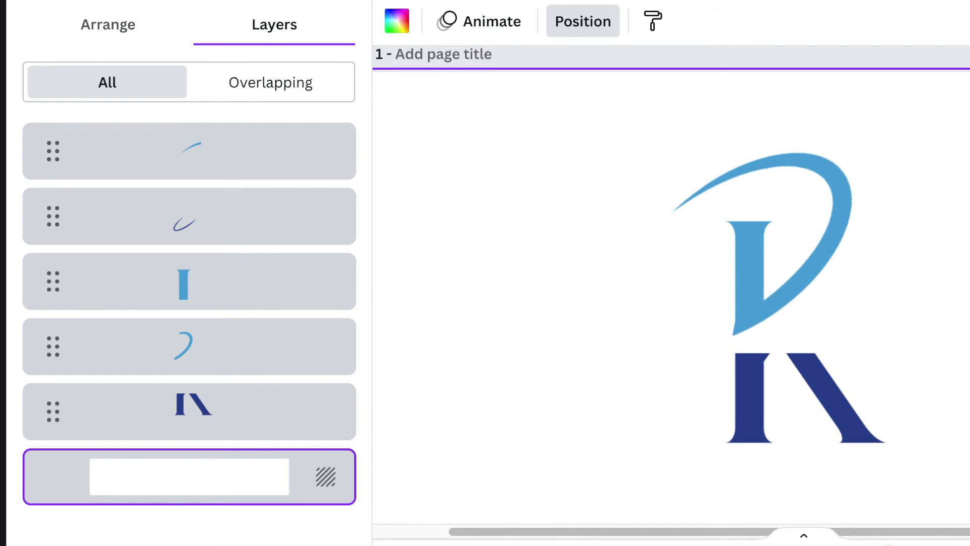
- Place the navy swoosh across the K and trim its right side
drag(946, 405, 584, 388)
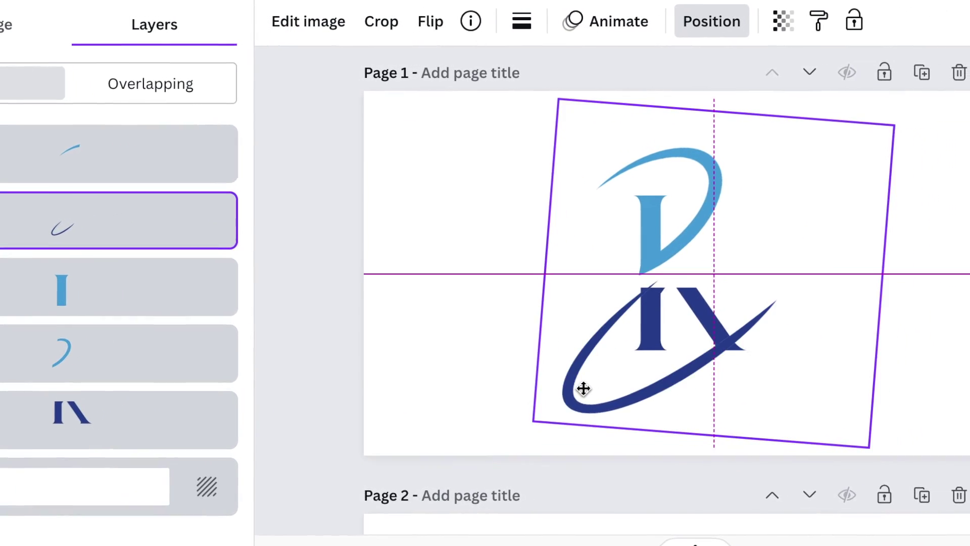
mouse_move(583, 388)
mouse_down()
mouse_move(353, 357)
mouse_move(374, 320)
mouse_up()
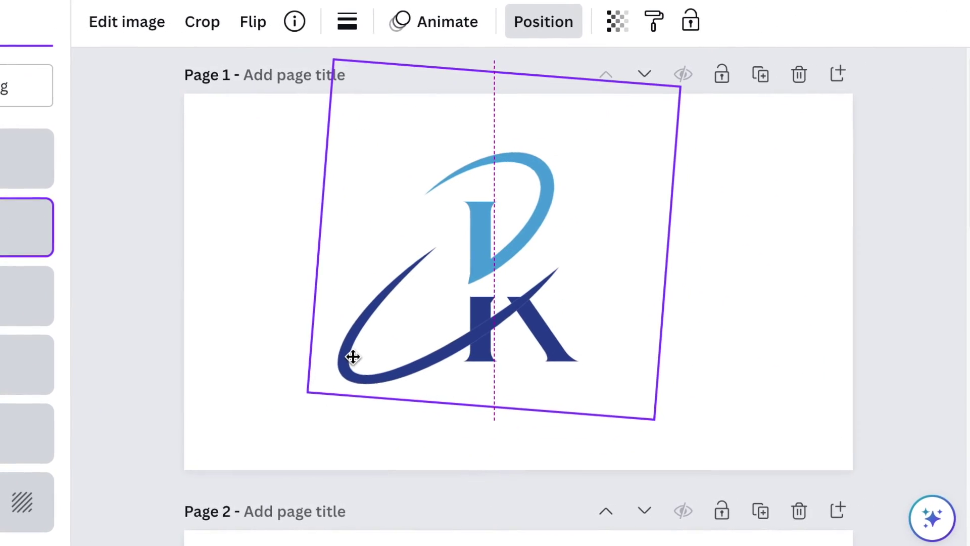
scroll(528, 177, down, 1)
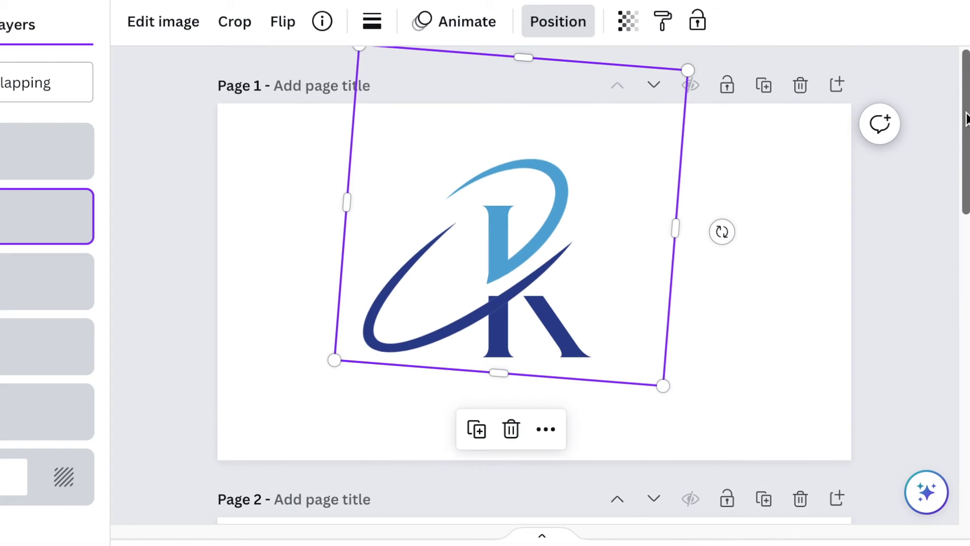
scroll(529, 177, down, 3)
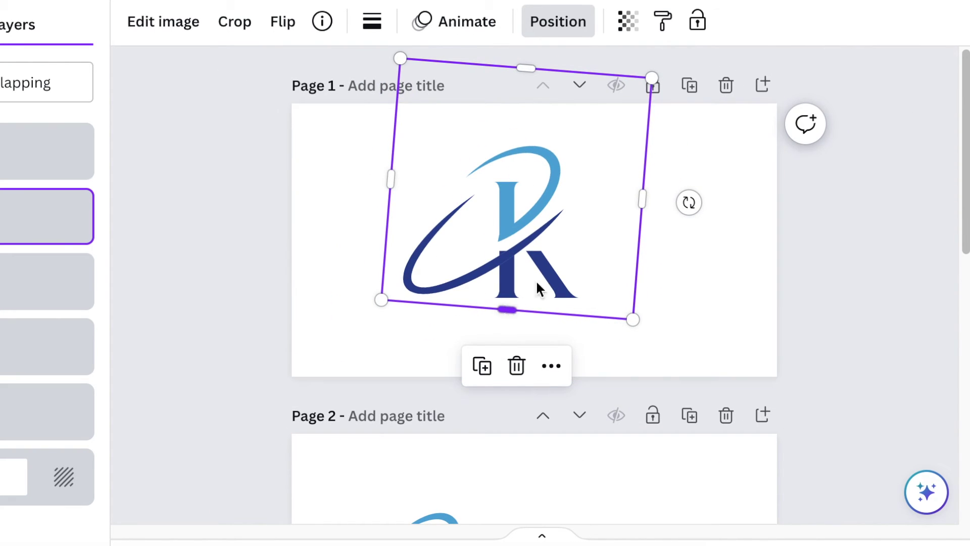
drag(641, 198, 587, 190)
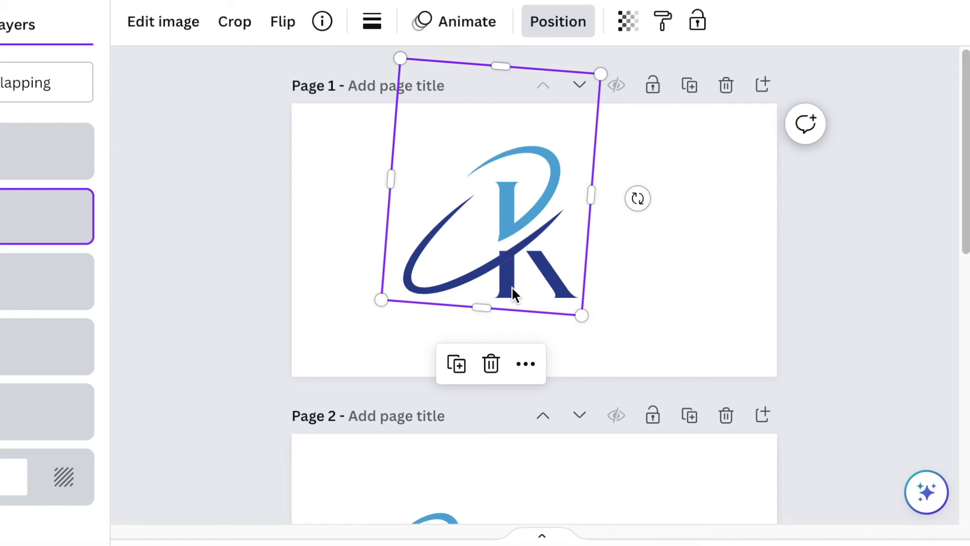
- Move a K piece to the page edge and trim the K element's sides and top
drag(511, 294, 746, 224)
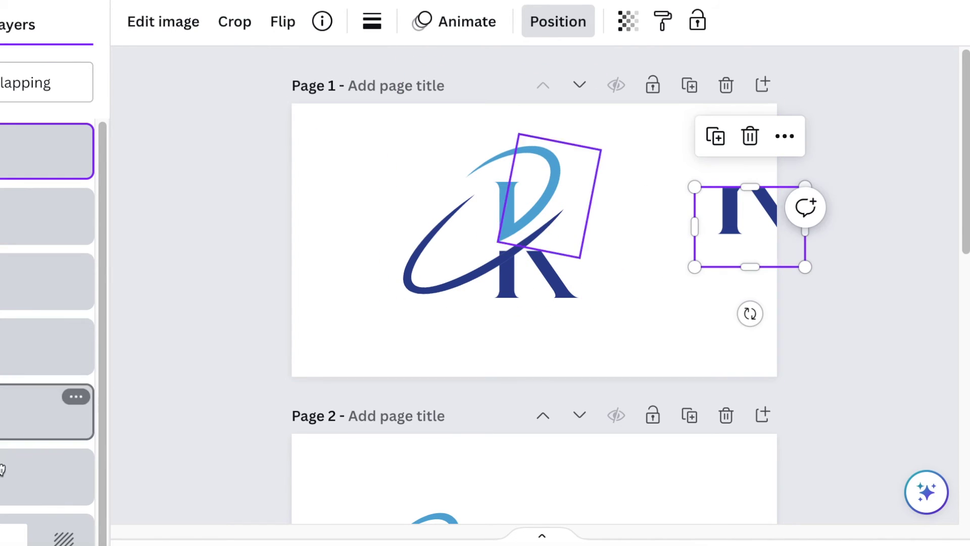
click(526, 259)
mouse_move(472, 289)
mouse_down()
mouse_move(520, 289)
mouse_move(496, 307)
mouse_up()
drag(582, 290, 521, 290)
drag(496, 250, 610, 346)
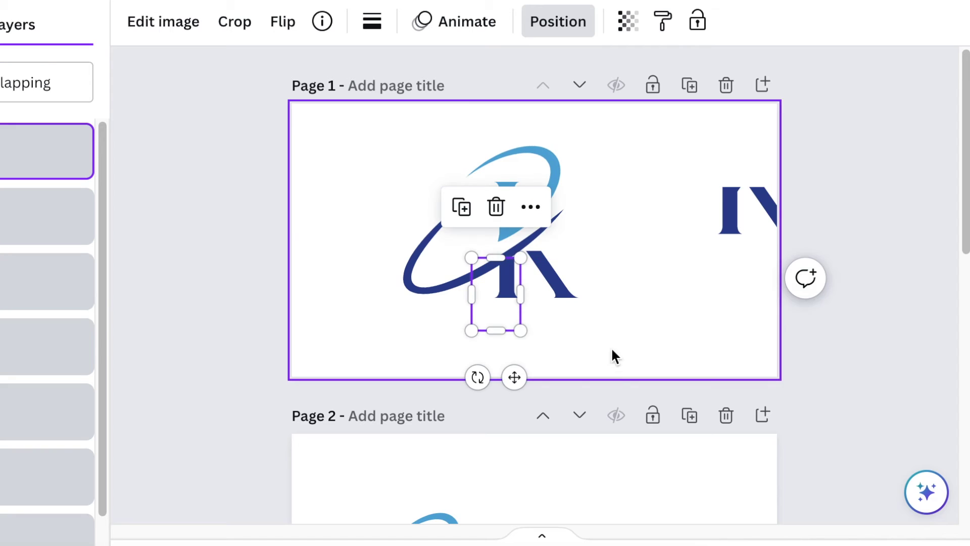
- Leave the K-stem box unchanged and extend the large swoosh image's left side slightly
scroll(531, 278, up, 2)
scroll(530, 280, up, 2)
click(231, 280)
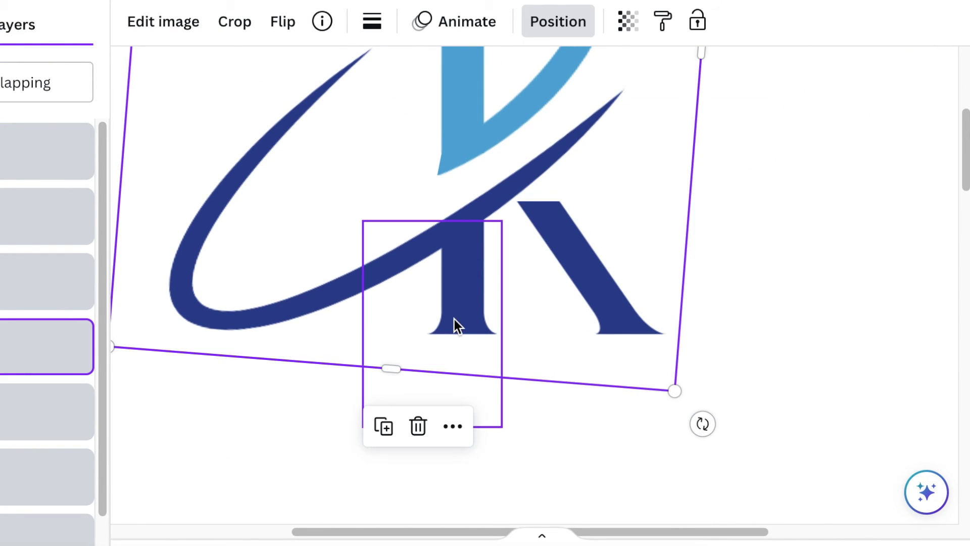
click(471, 241)
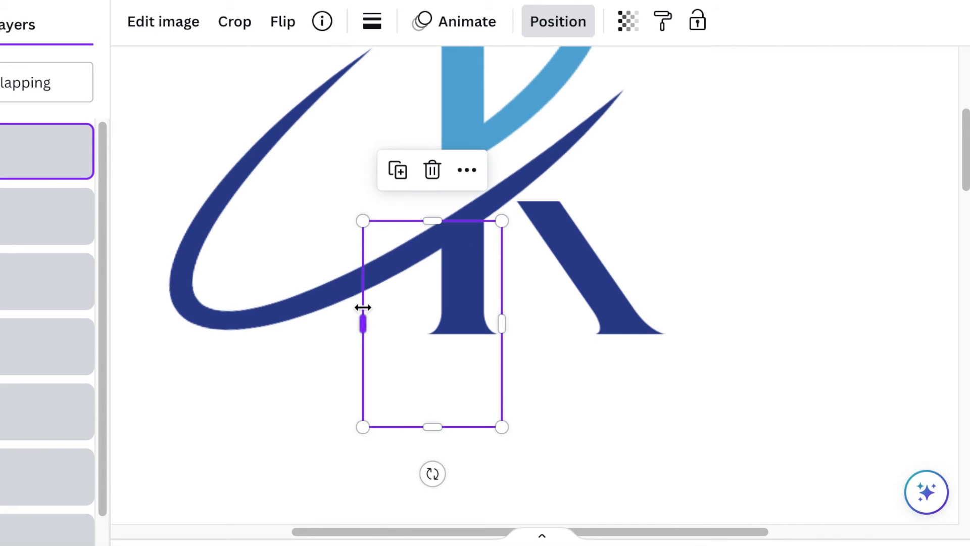
drag(363, 307, 474, 322)
key(ctrl+z)
click(619, 480)
click(238, 303)
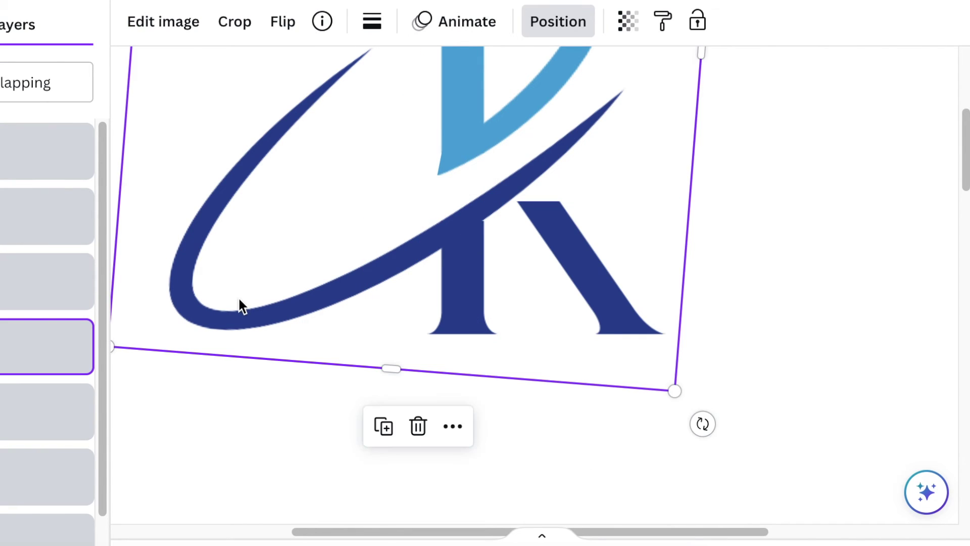
click(645, 462)
click(500, 368)
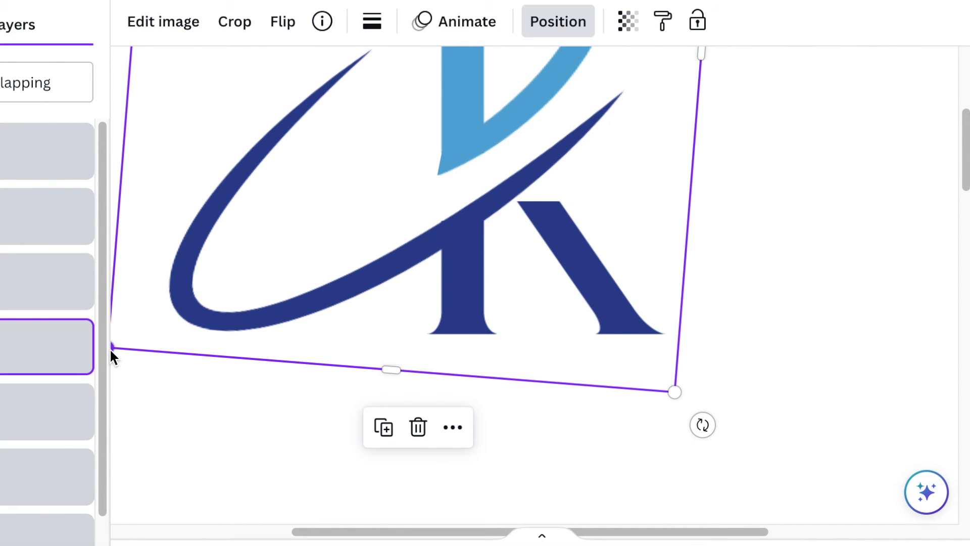
drag(112, 354, 104, 357)
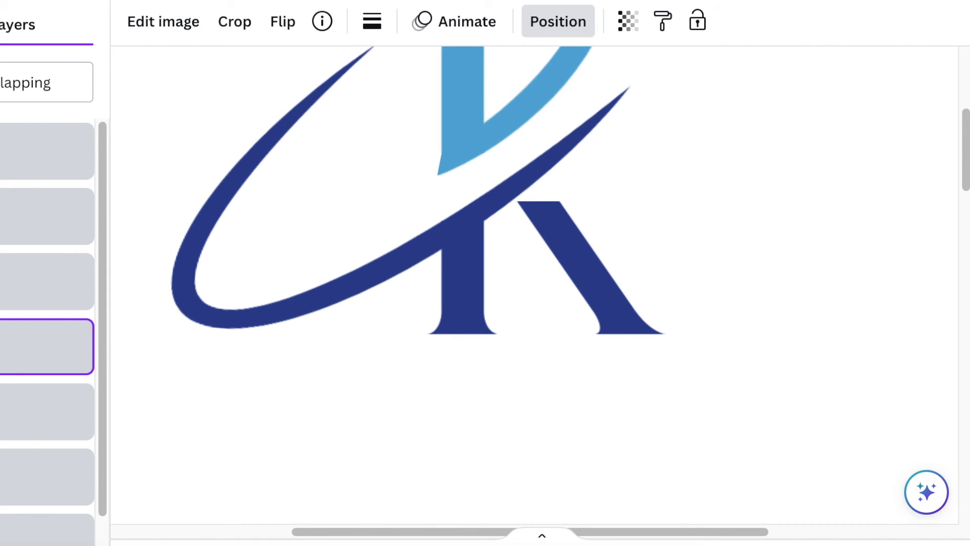
- Select the spare K piece and nudge the box around the K
ctrl+scroll(816, 364, down, 2)
ctrl+scroll(815, 364, down, 2)
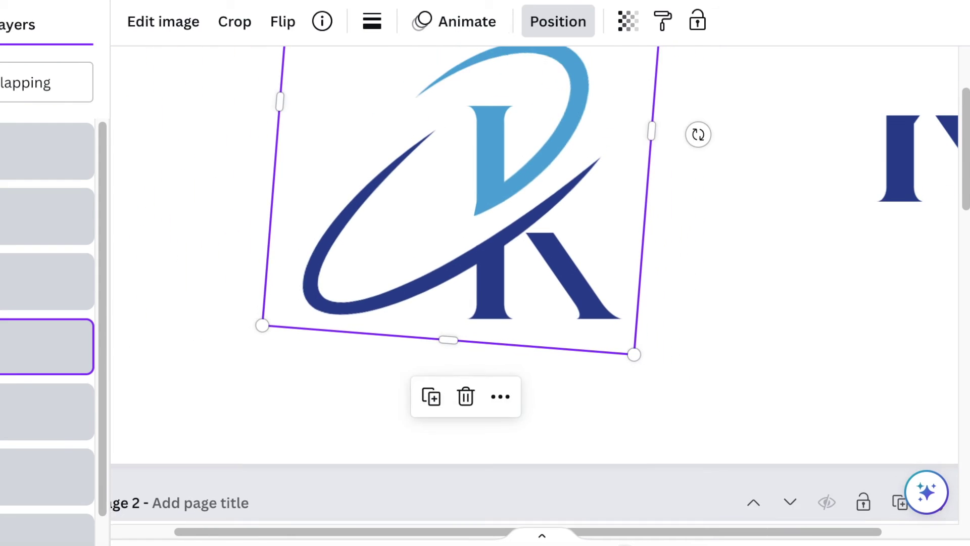
click(799, 340)
click(76, 217)
scroll(103, 260, down, 2)
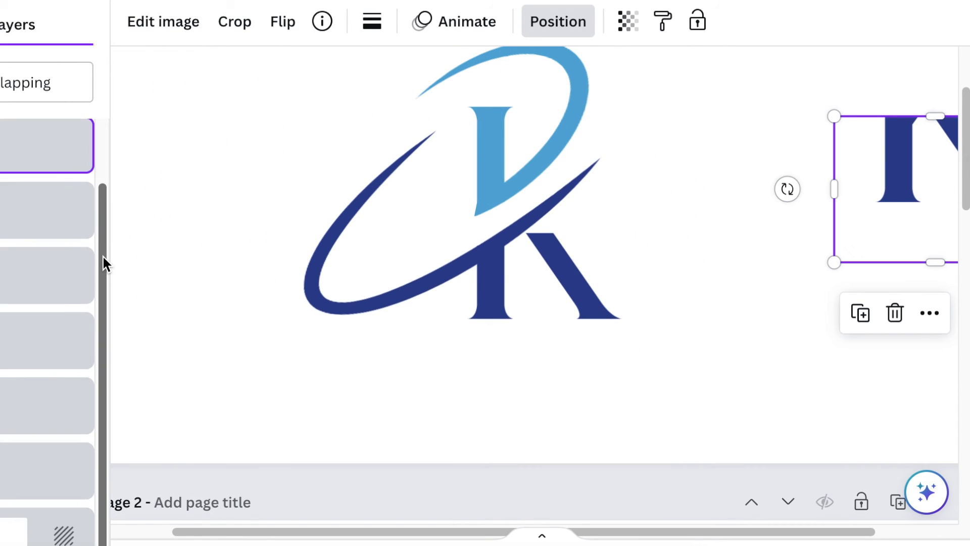
click(48, 470)
drag(573, 231, 573, 224)
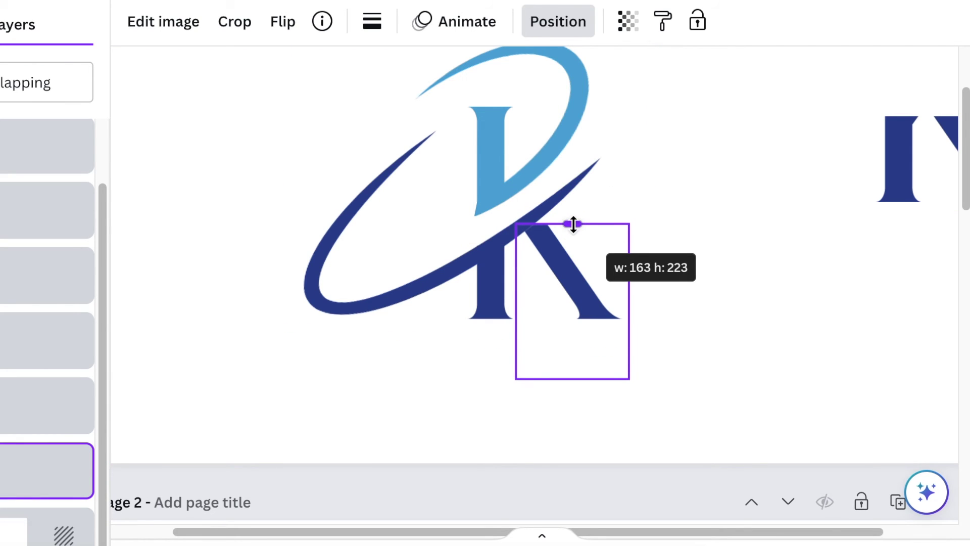
click(734, 433)
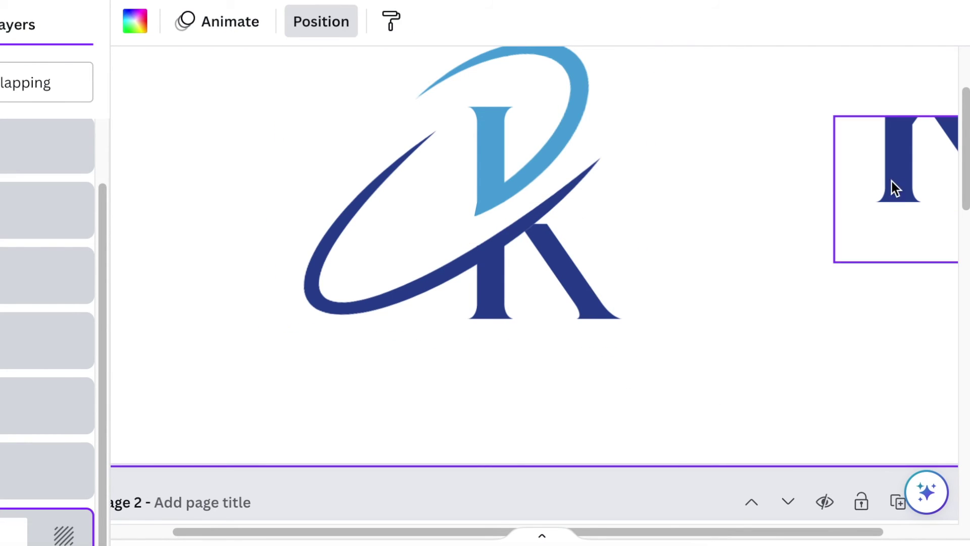
- Move the spare piece onto the K and trim it into a thin strip over the stem
mouse_move(895, 188)
mouse_down()
mouse_move(552, 303)
mouse_move(489, 292)
mouse_up()
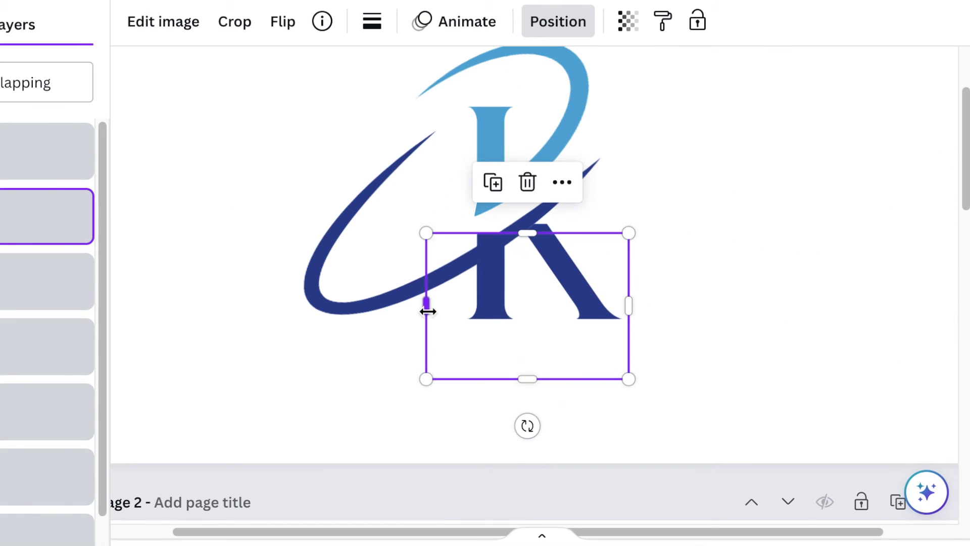
drag(426, 303, 516, 306)
drag(628, 305, 556, 306)
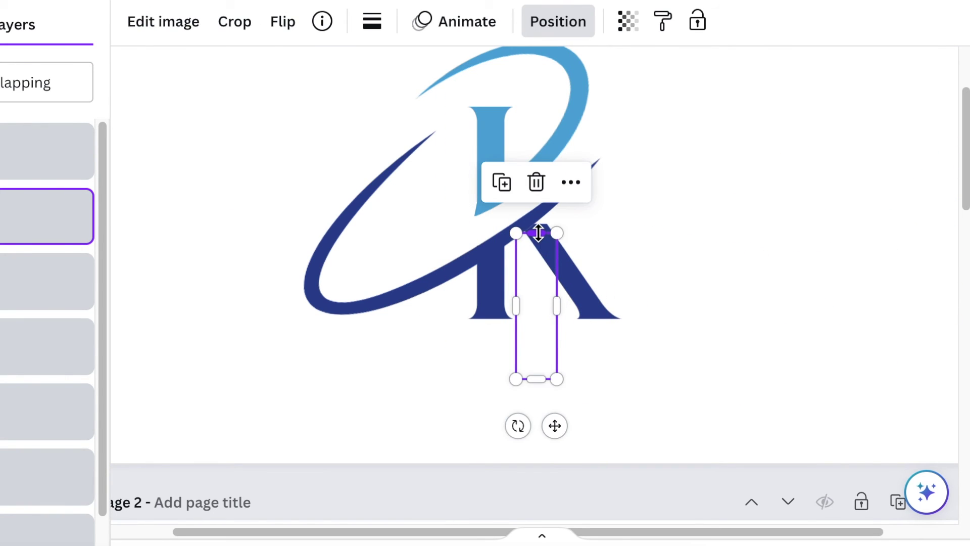
drag(538, 232, 539, 213)
drag(515, 305, 530, 297)
click(646, 393)
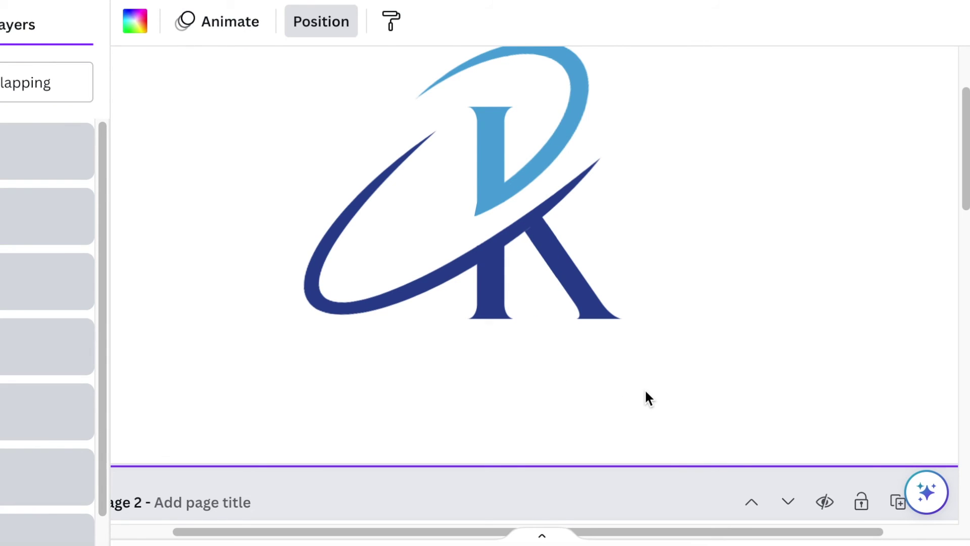
key(ctrl+minus)
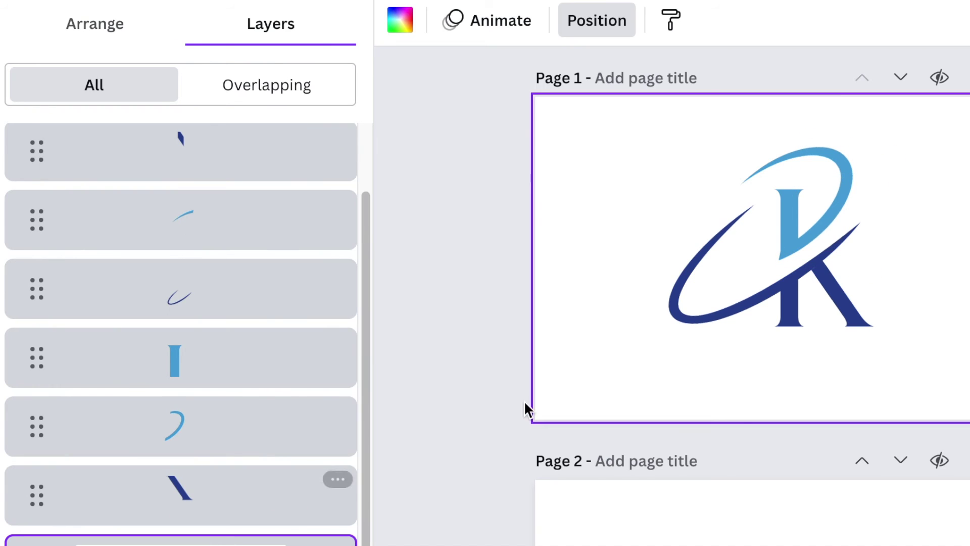
- Move the dark swoosh, blue curve and small blue arc lower in the layer list
click(689, 333)
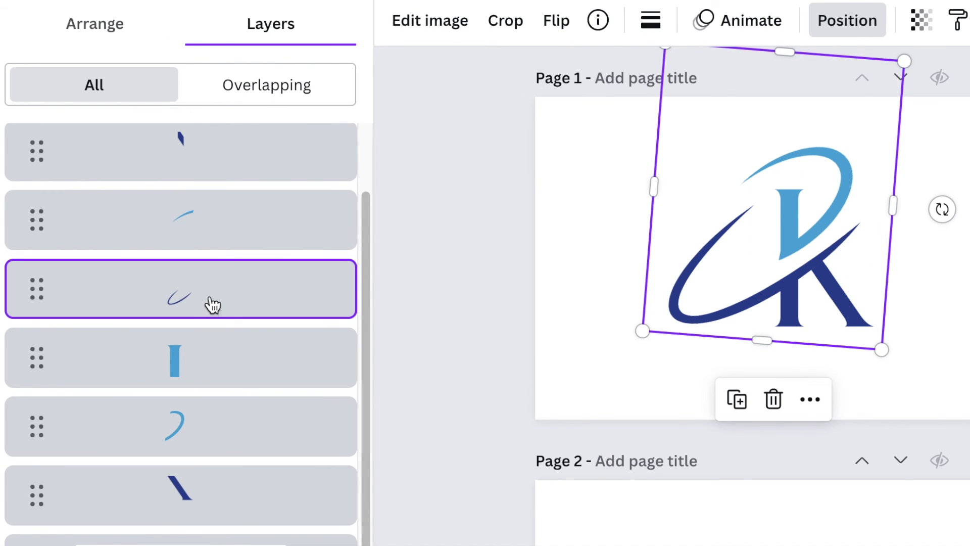
drag(212, 303, 195, 524)
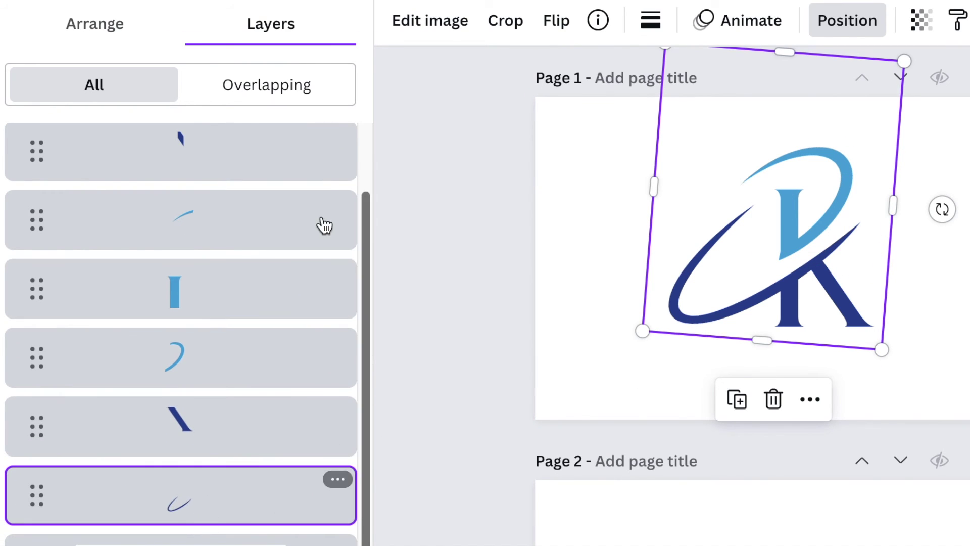
mouse_move(175, 359)
mouse_down()
mouse_move(178, 485)
mouse_move(189, 475)
mouse_up()
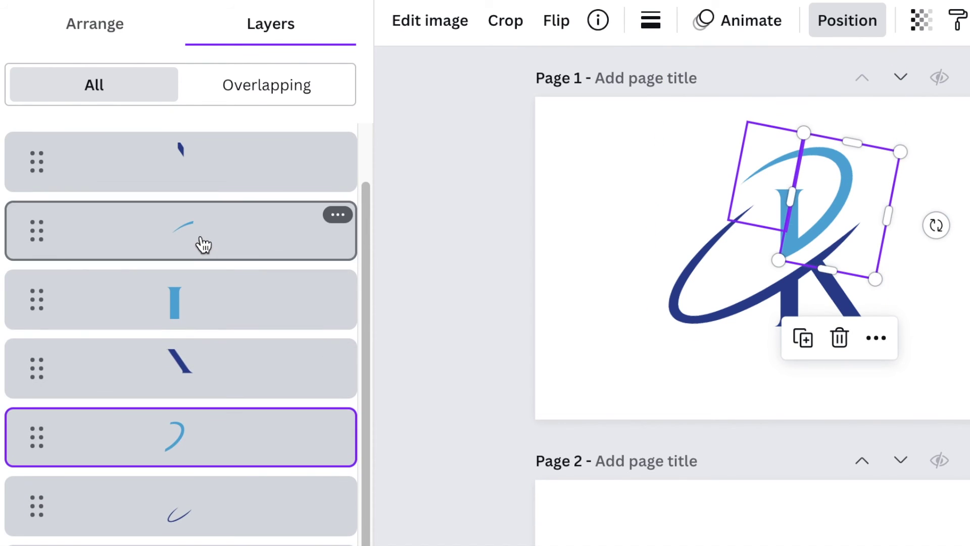
drag(201, 243, 195, 471)
scroll(195, 467, up, 1)
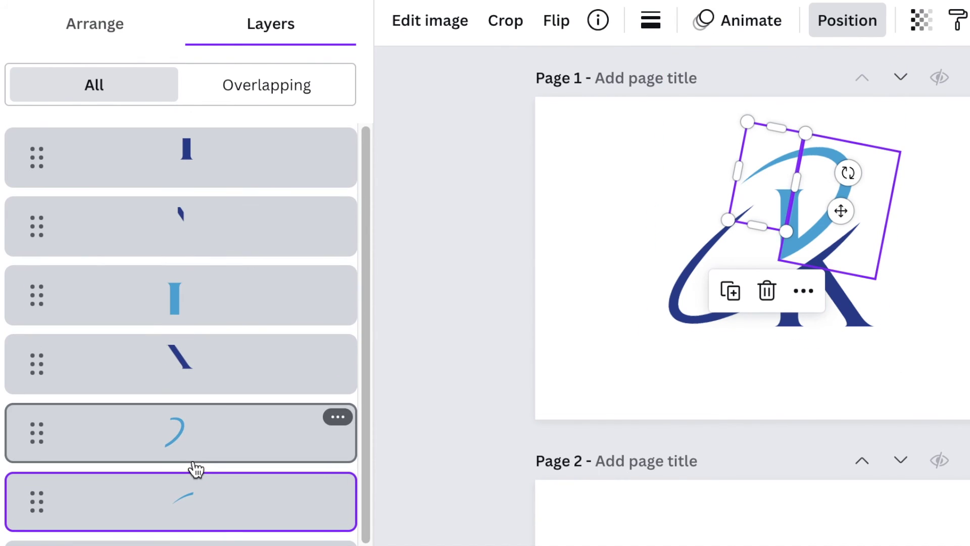
scroll(192, 502, down, 1)
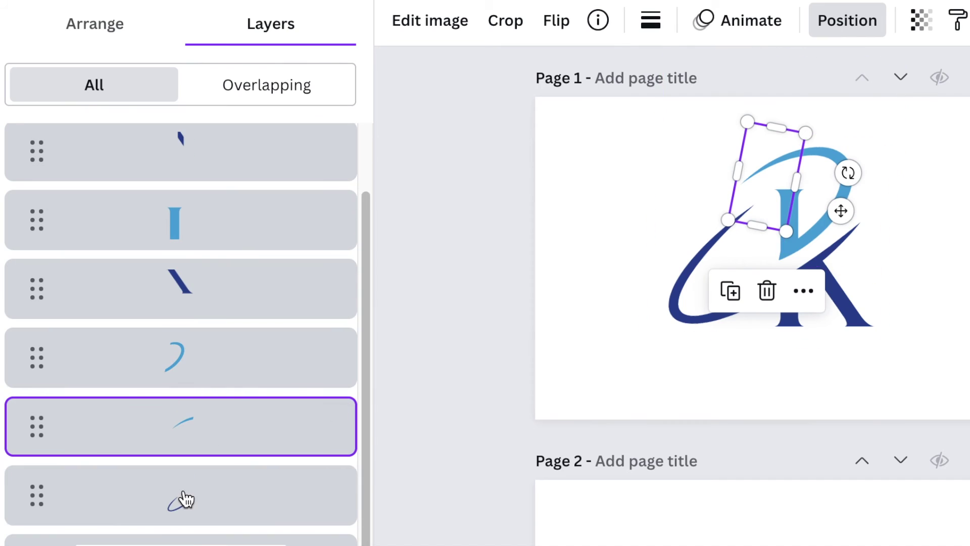
click(469, 334)
drag(495, 123, 965, 395)
- Group all the logo pieces and nudge the group toward the page centre
click(225, 170)
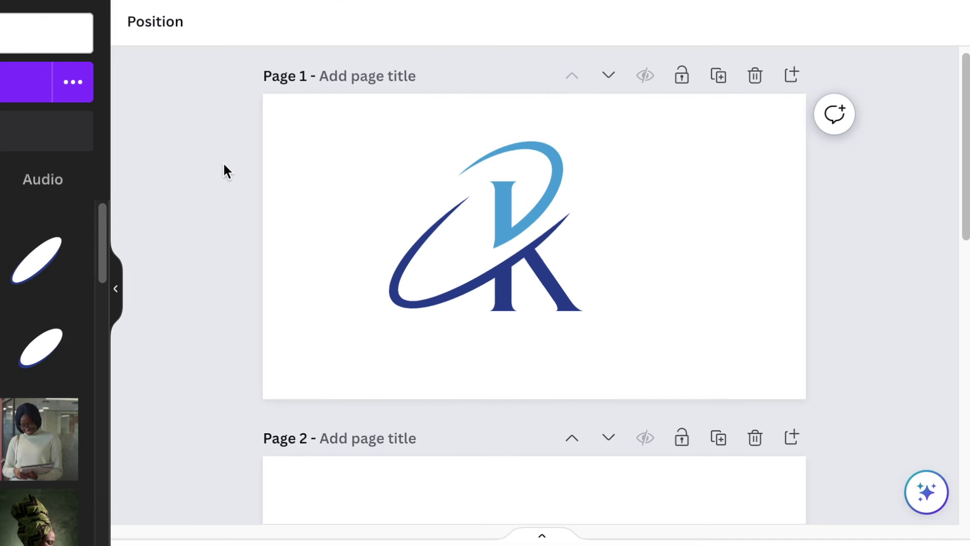
drag(225, 121, 686, 365)
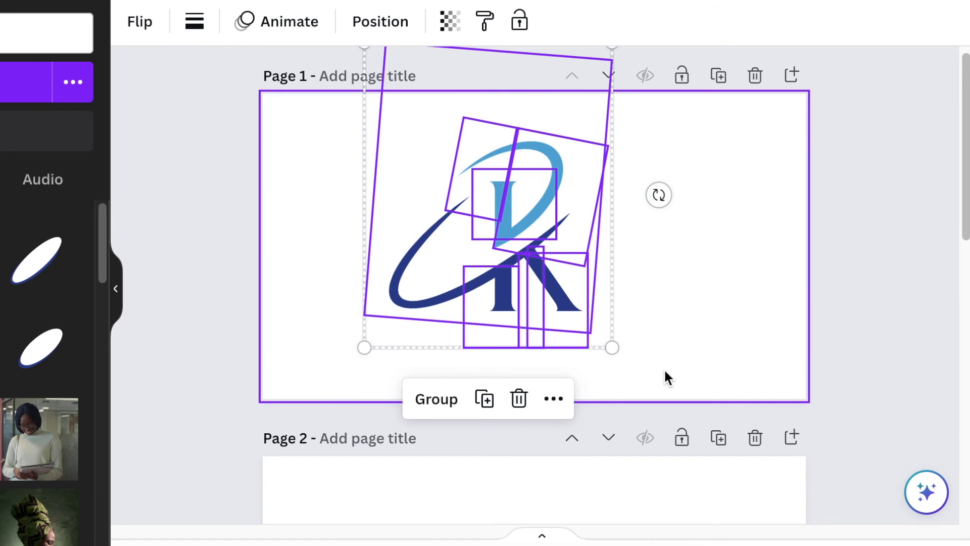
click(435, 399)
drag(571, 345, 600, 347)
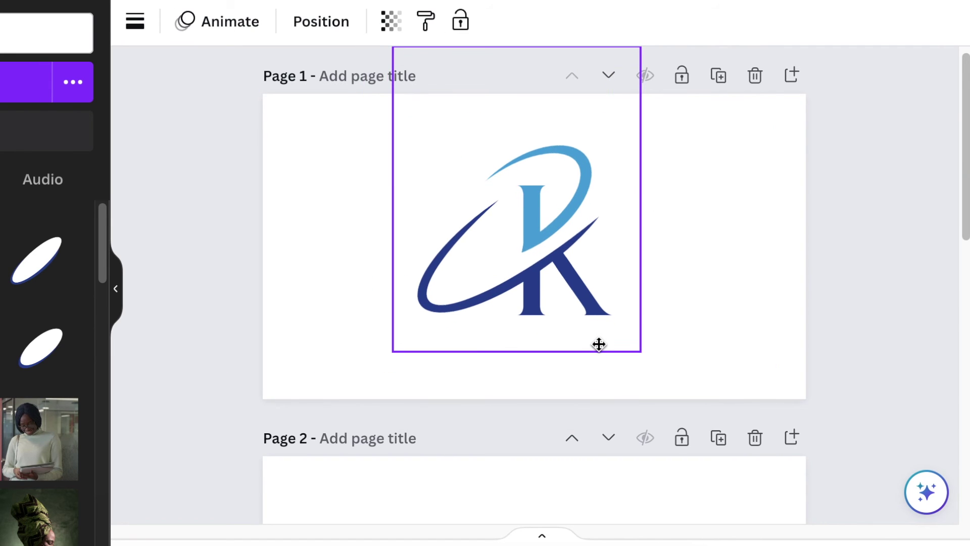
drag(600, 347, 582, 344)
click(747, 374)
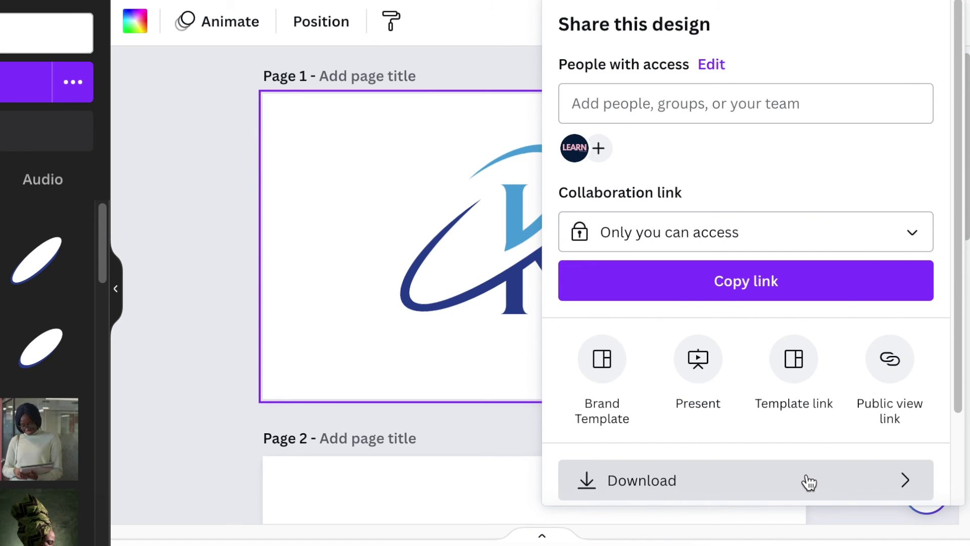
- Download only Page 1 of the K logo as a transparent-background PNG
click(807, 477)
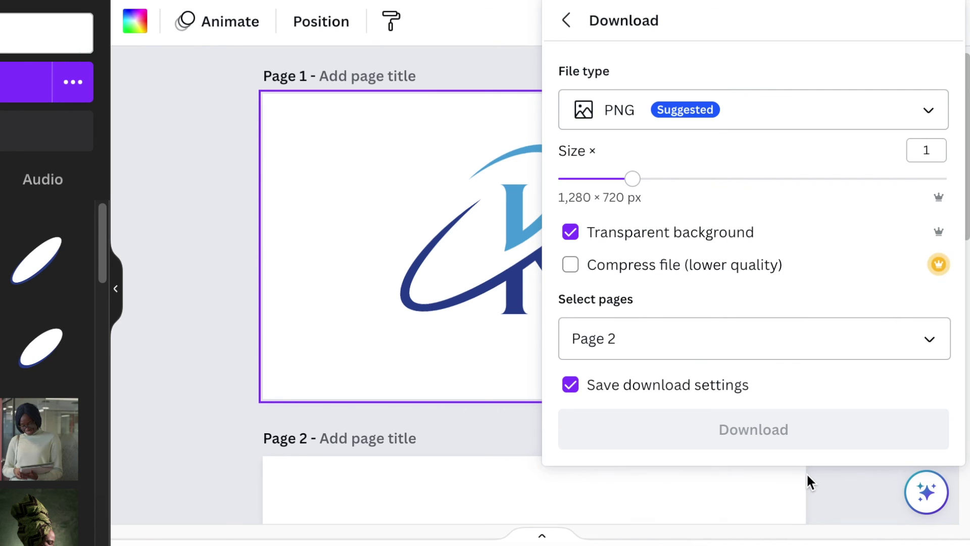
click(930, 343)
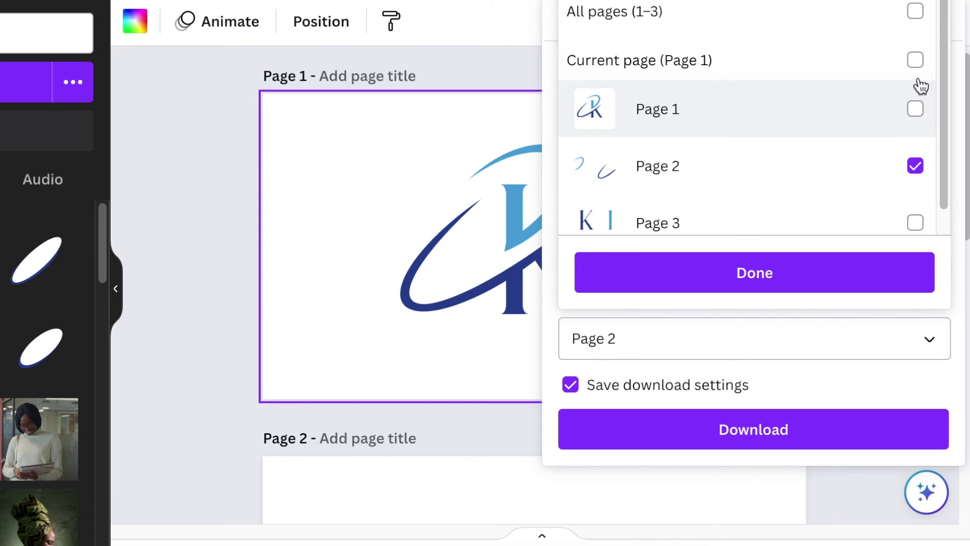
click(915, 107)
click(915, 166)
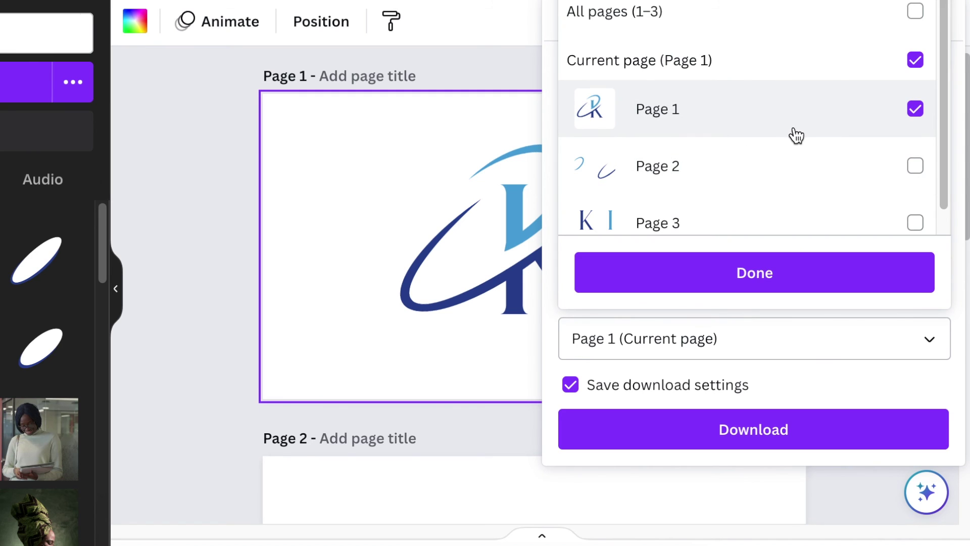
click(796, 274)
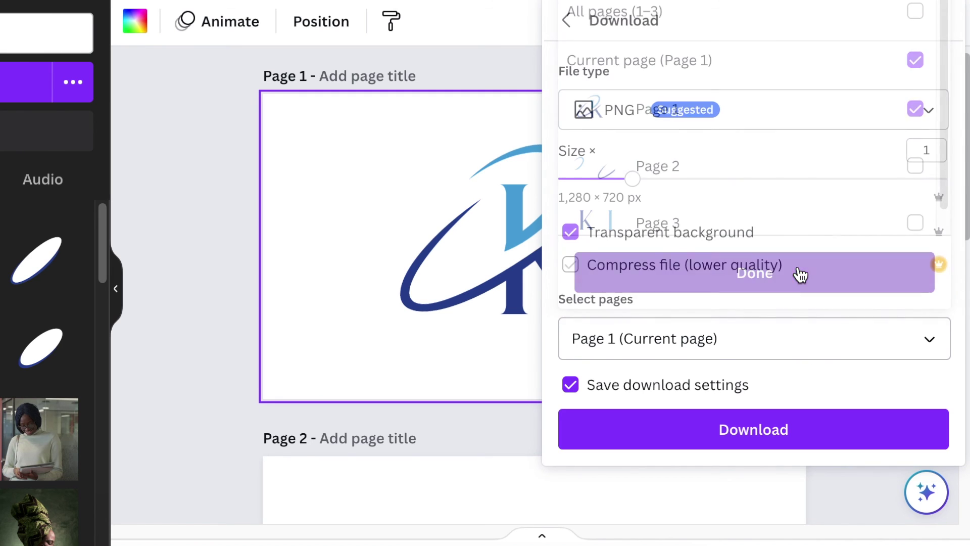
click(819, 425)
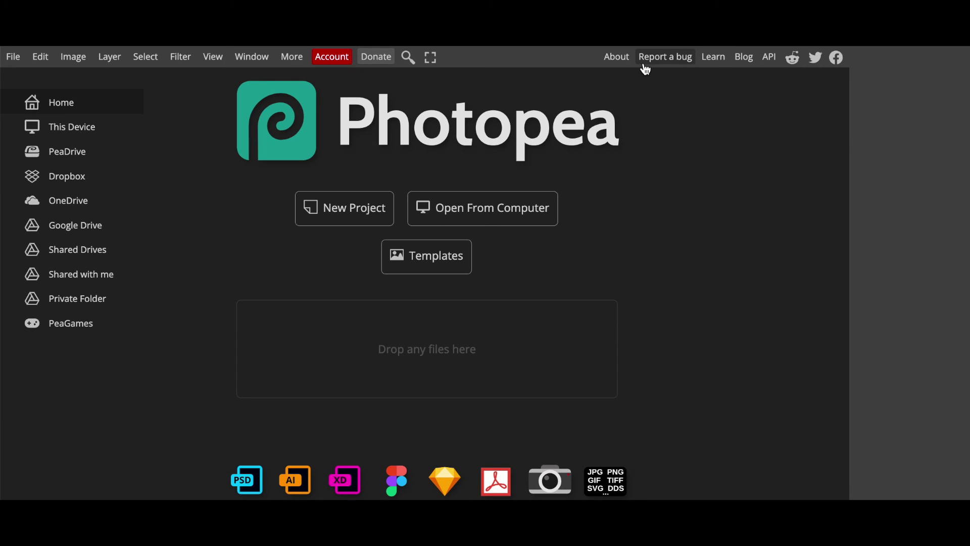
- Open the Logo Mockup on Black Textile template from Photopea's template gallery
click(420, 265)
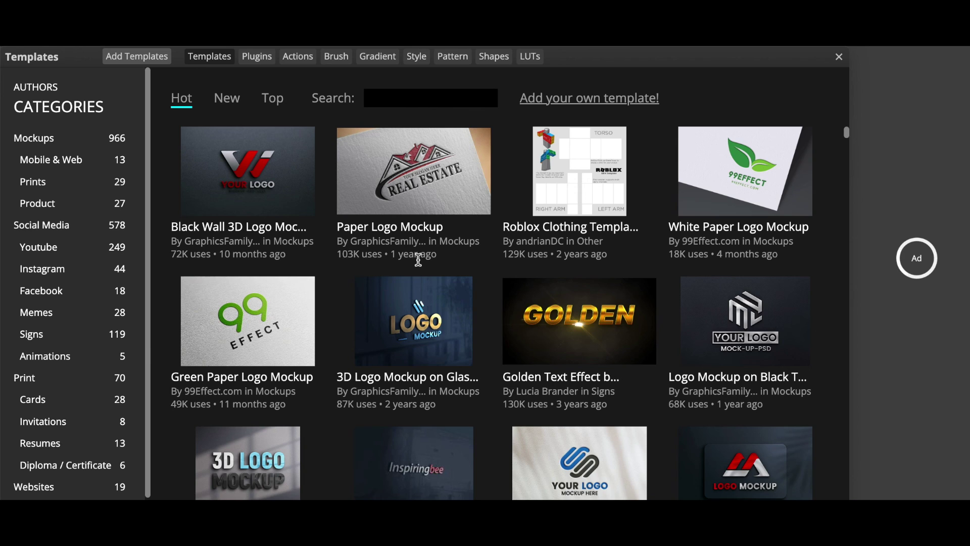
scroll(736, 376, down, 3)
scroll(736, 376, up, 3)
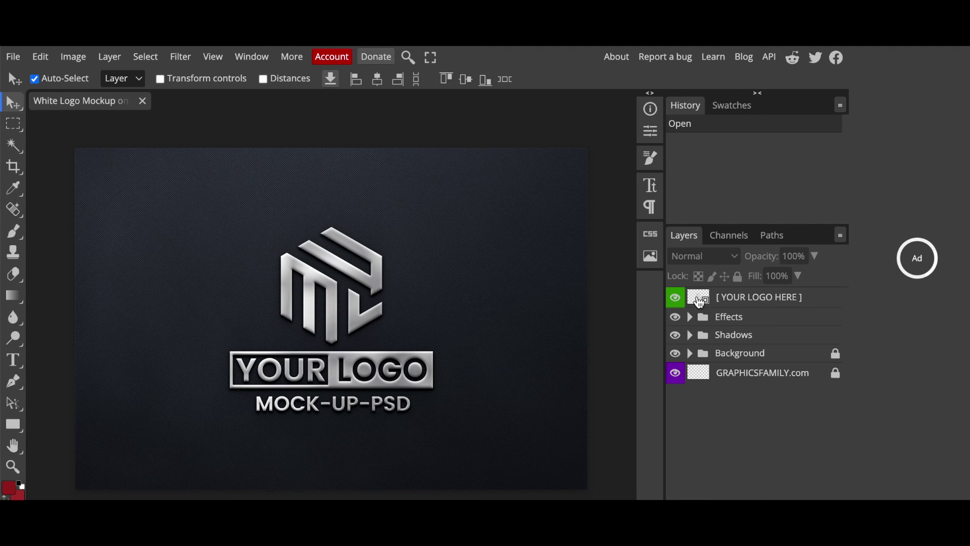
- Open the [YOUR LOGO HERE] smart object and hide its placeholder logo art
click(699, 302)
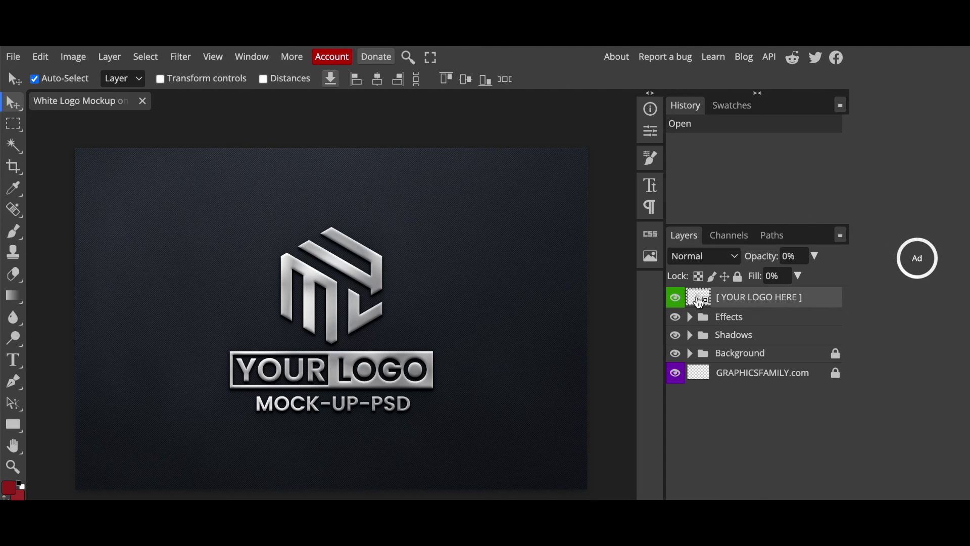
double_click(699, 302)
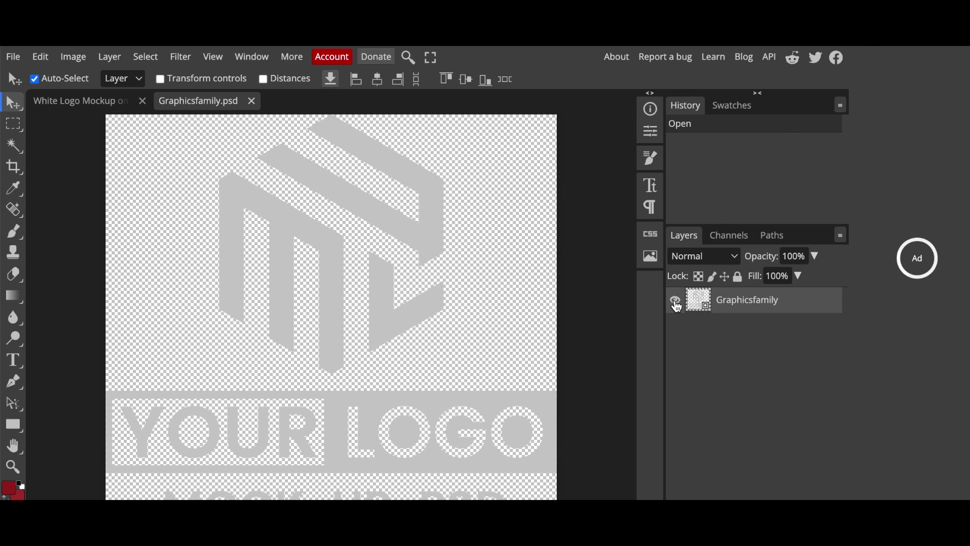
click(676, 301)
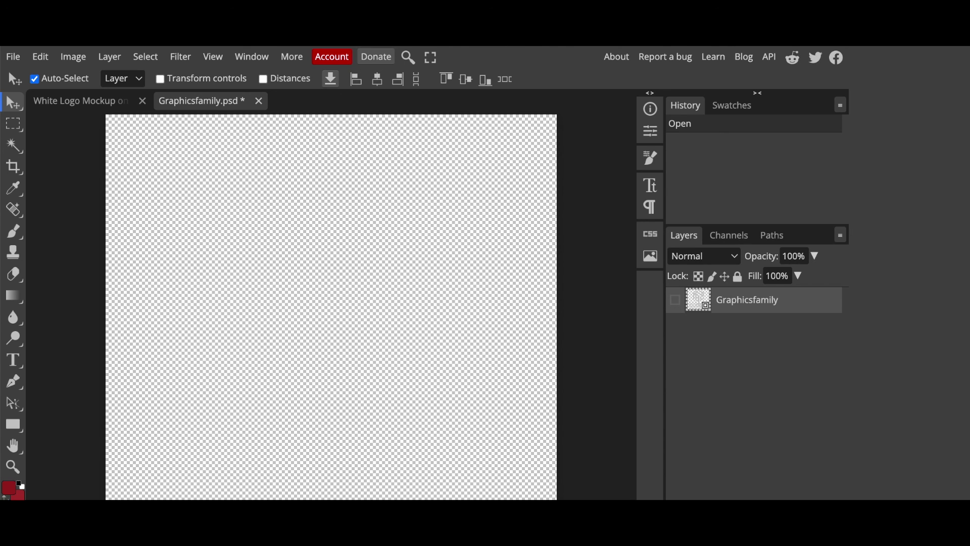
- Place the downloaded k (5).png into the smart object, scaled to about 200%
click(859, 31)
drag(390, 333, 390, 334)
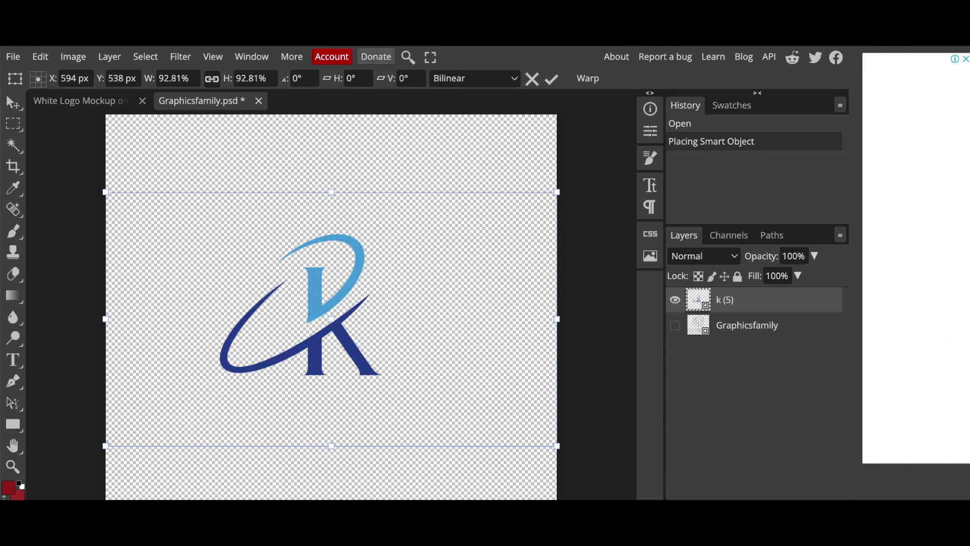
drag(559, 446, 308, 341)
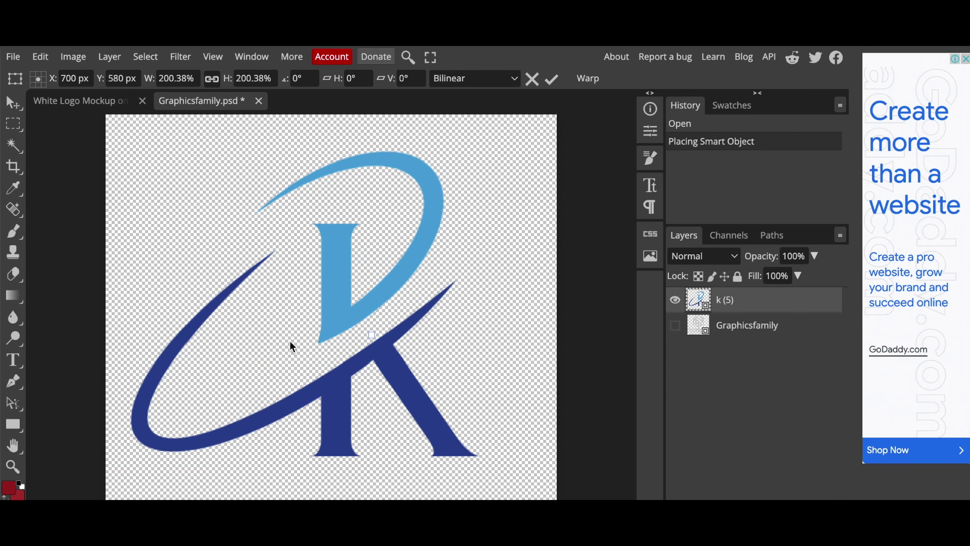
key(Return)
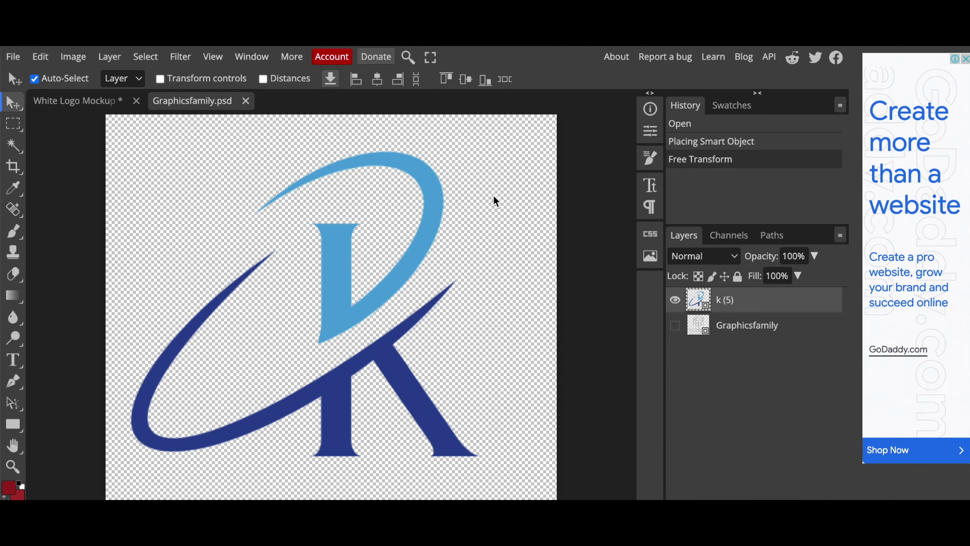
click(73, 103)
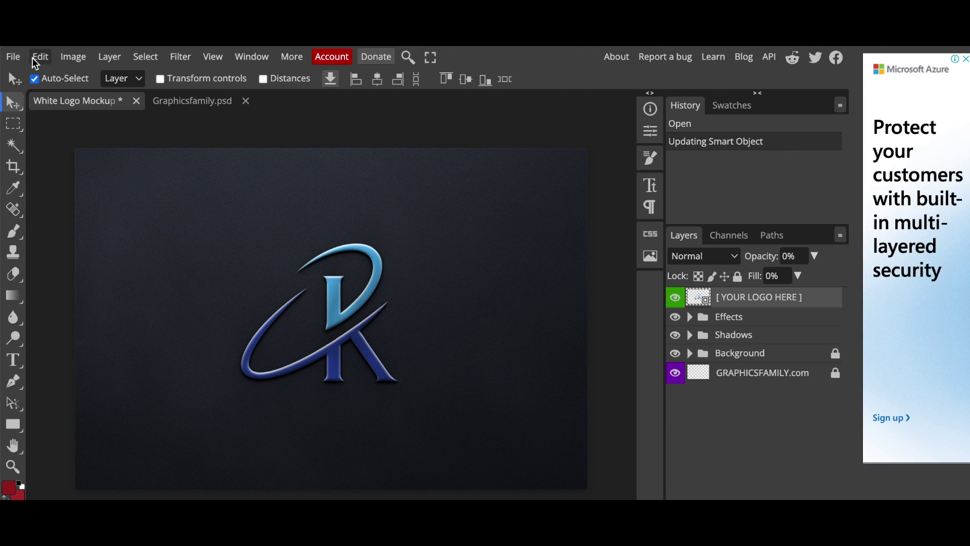
- Export the finished K logo fabric mockup as a 1350×900 PNG
click(12, 59)
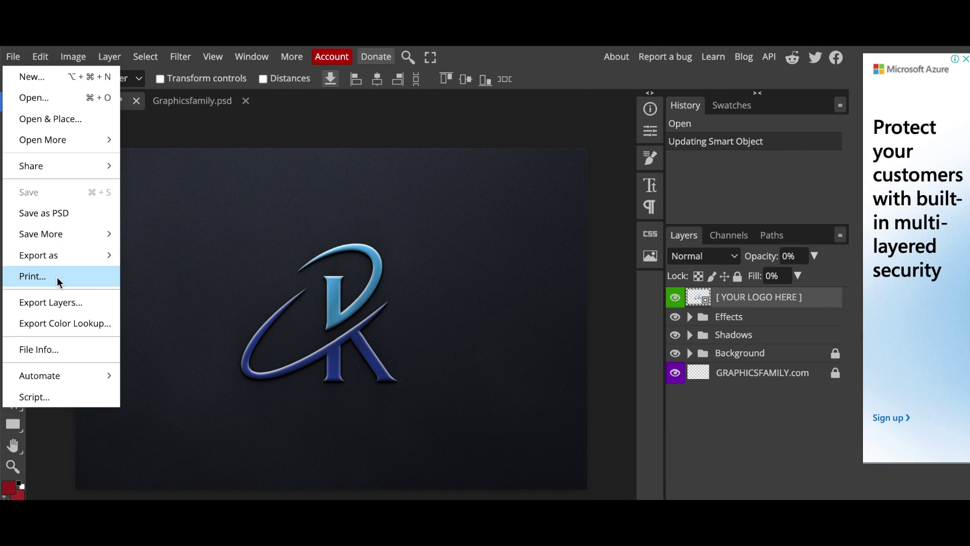
mouse_move(45, 254)
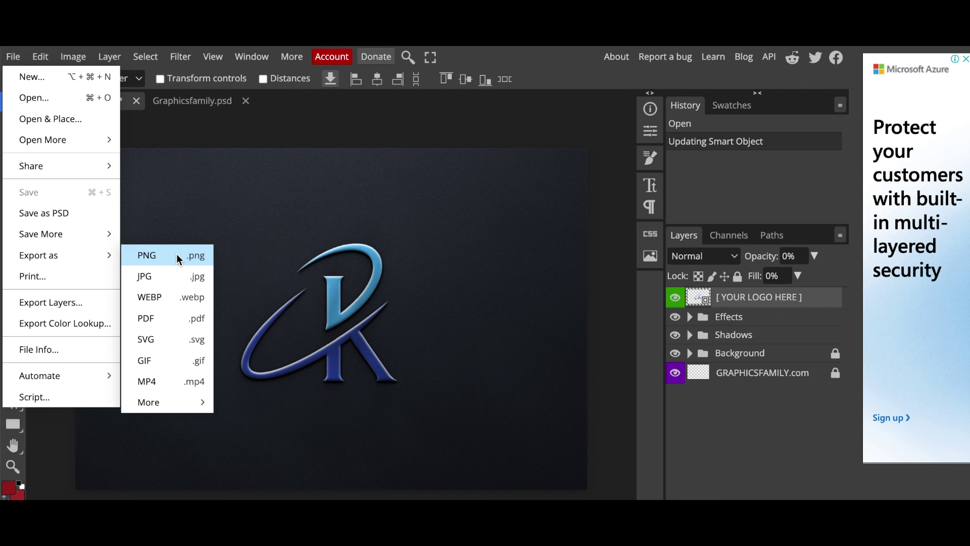
click(175, 255)
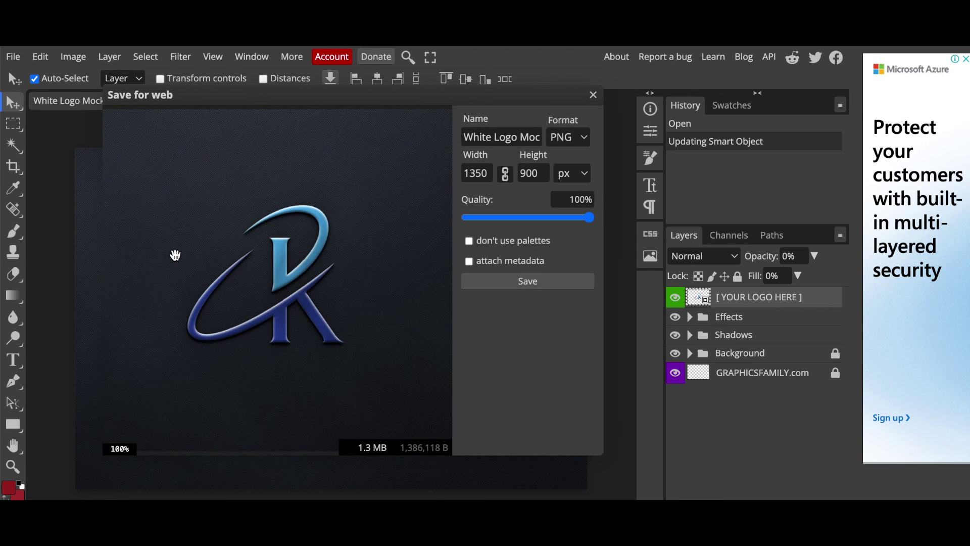
click(531, 283)
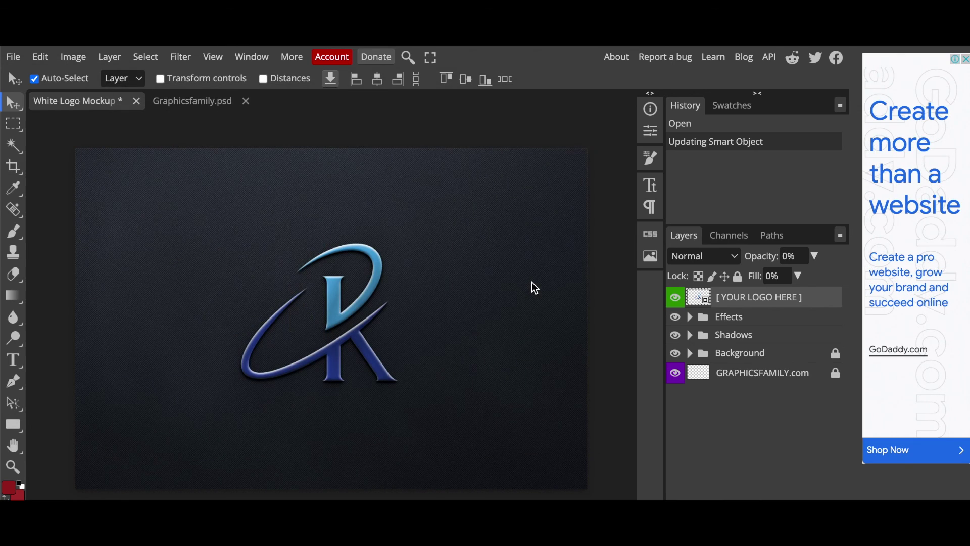